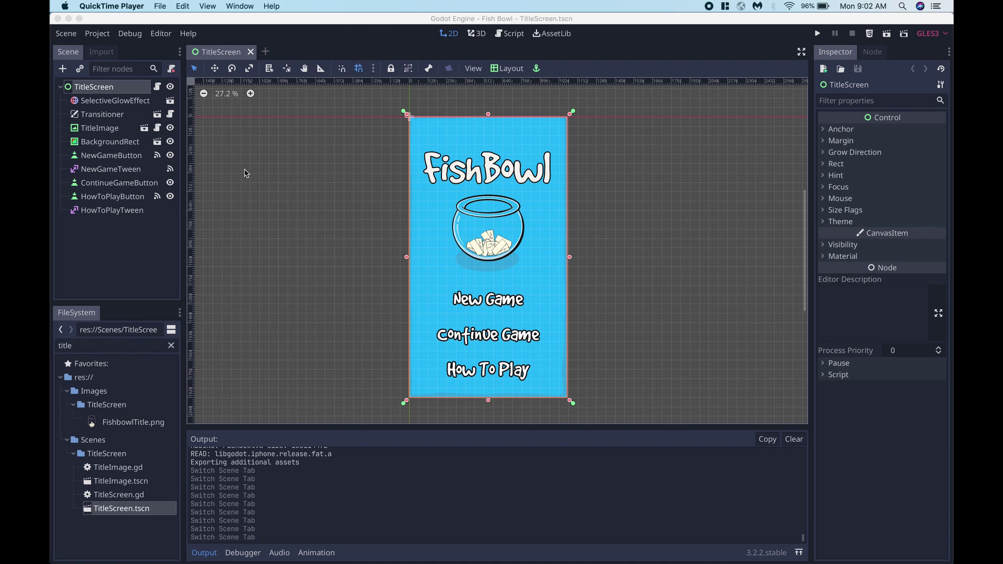
Step: Bring the Godot editor with the FishBowl TitleScreen scene to the front
{"action": "left_click", "coordinate": [100, 35]}
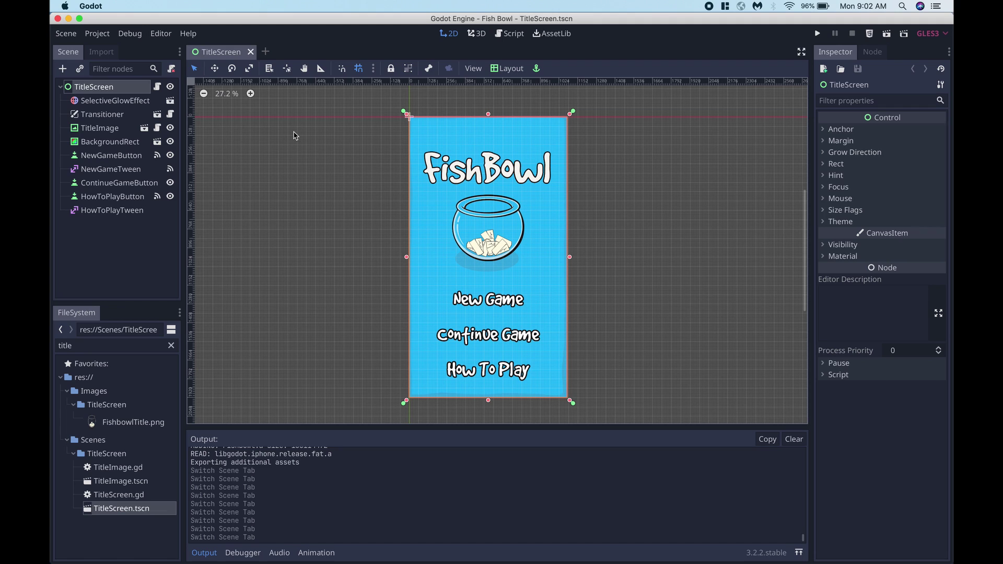
Step: Delete the existing iOS export preset and add a fresh default iOS preset
{"action": "left_click", "coordinate": [96, 34]}
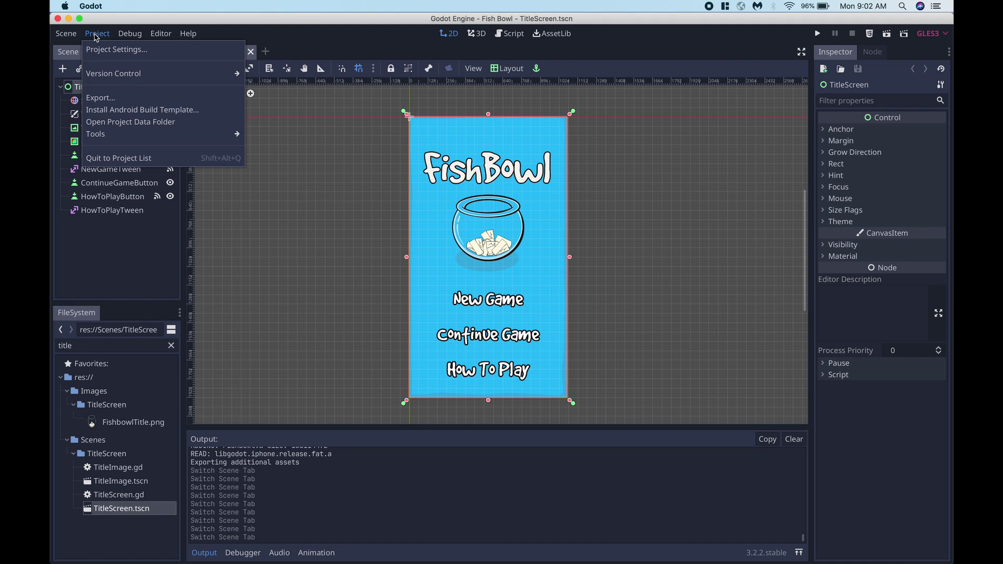
{"action": "left_click", "coordinate": [98, 98]}
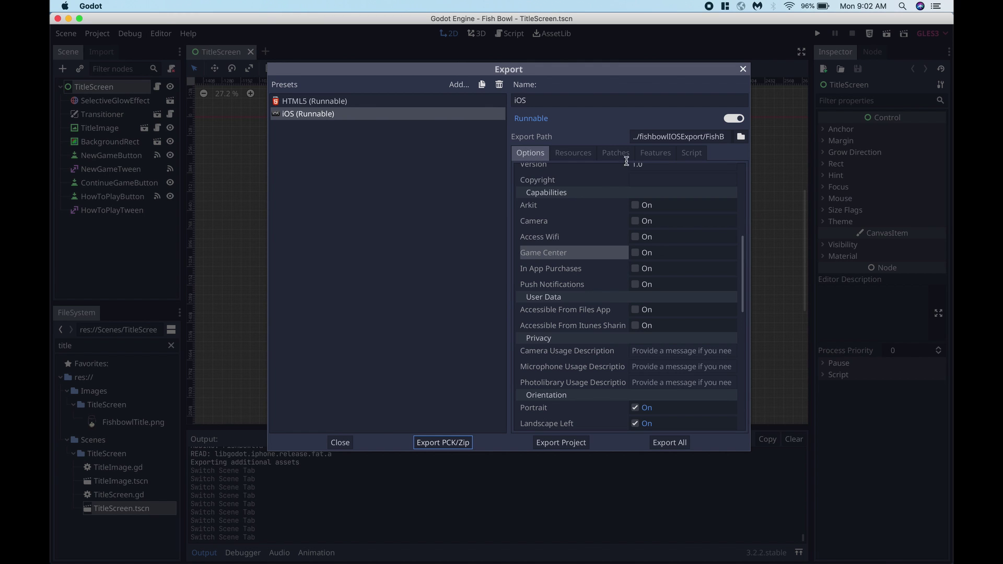
{"action": "left_click", "coordinate": [327, 119]}
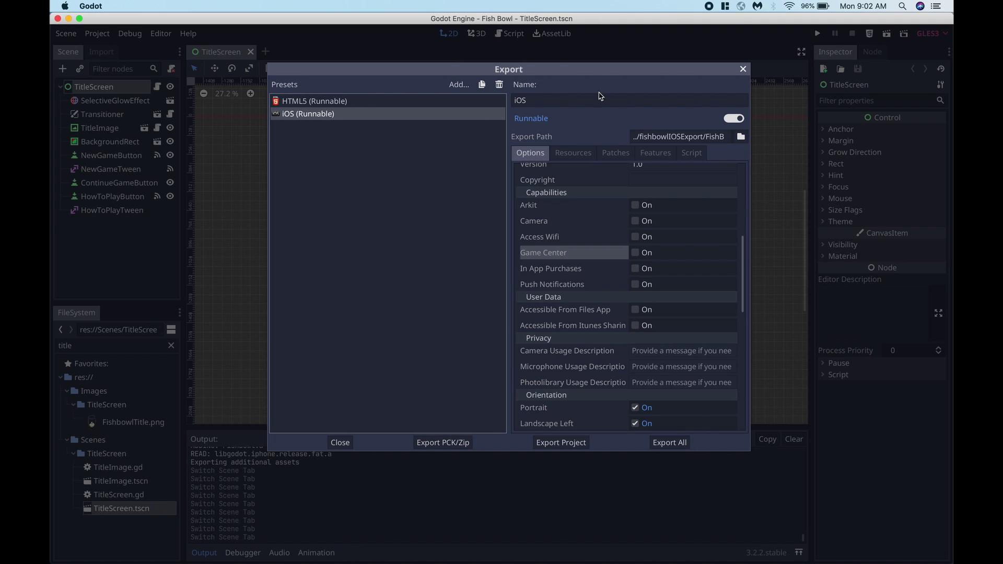
{"action": "left_click", "coordinate": [499, 85]}
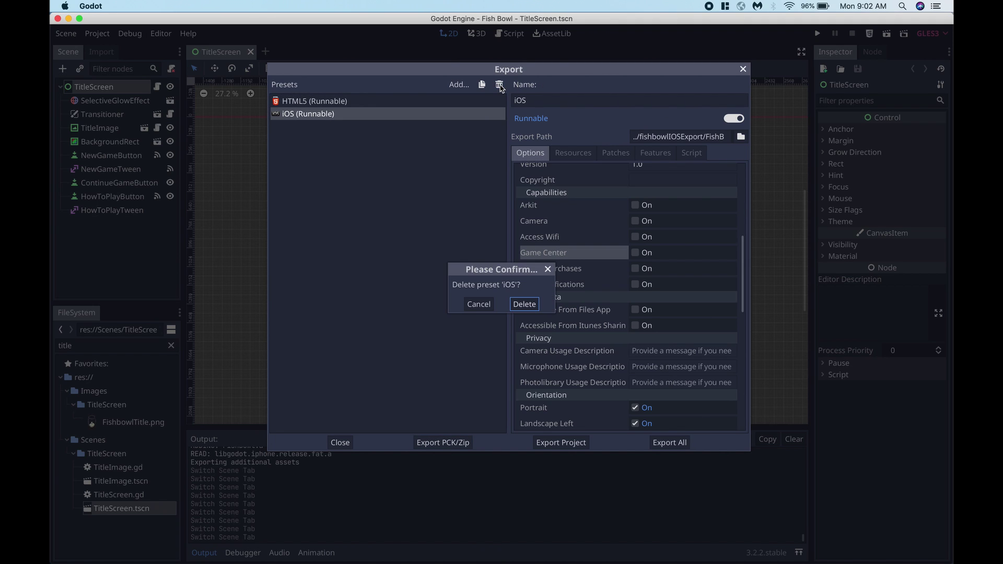
{"action": "left_click", "coordinate": [524, 307]}
{"action": "left_click", "coordinate": [459, 85]}
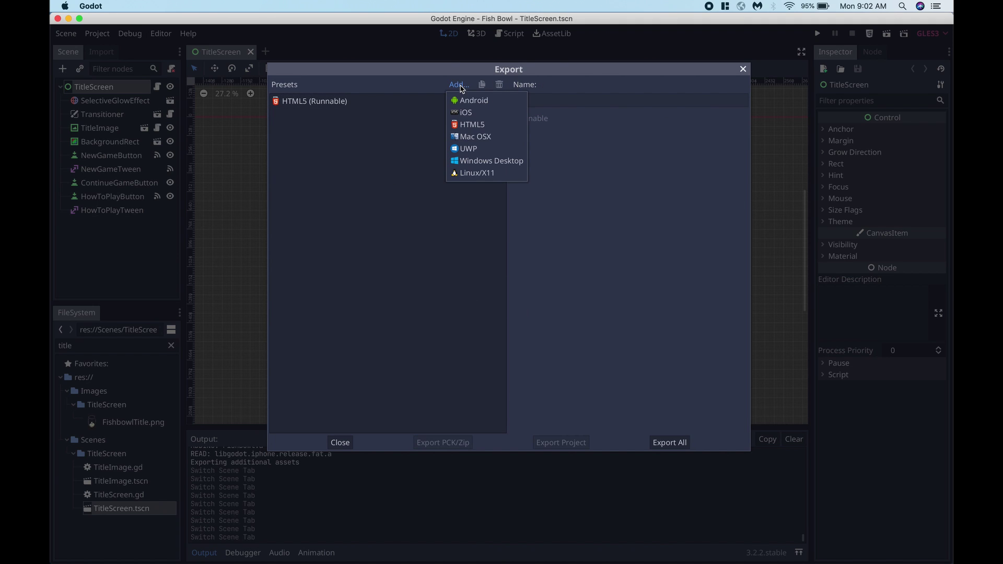
{"action": "left_click", "coordinate": [463, 113]}
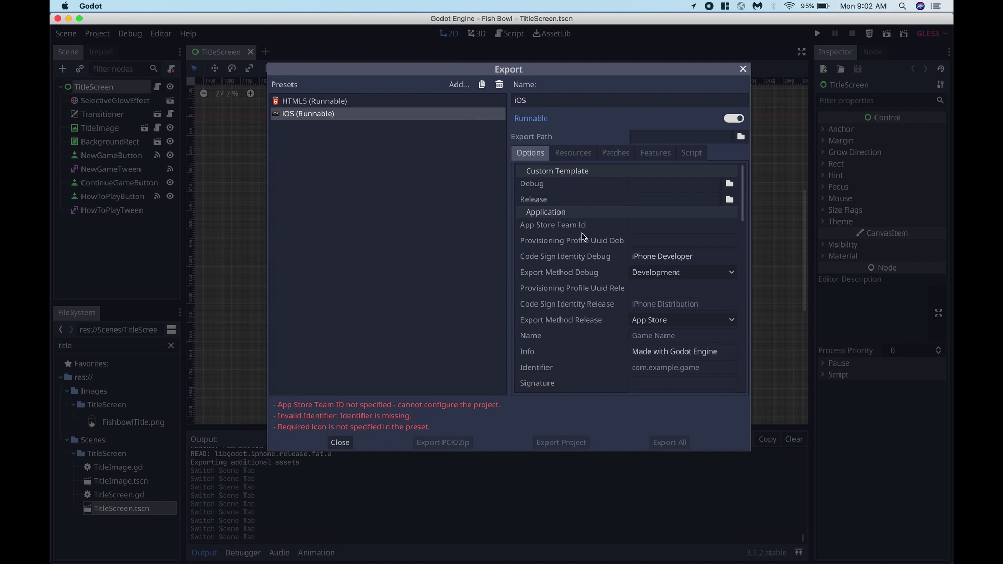
Step: Enter 12345 as the iOS preset's App Store Team Id
{"action": "left_click", "coordinate": [654, 227]}
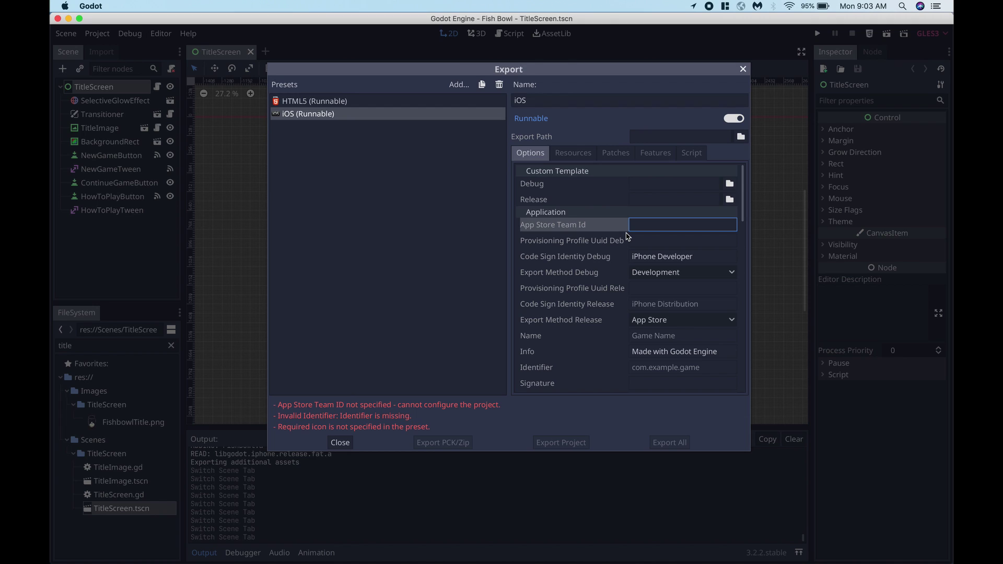
{"action": "type", "text": "12345"}
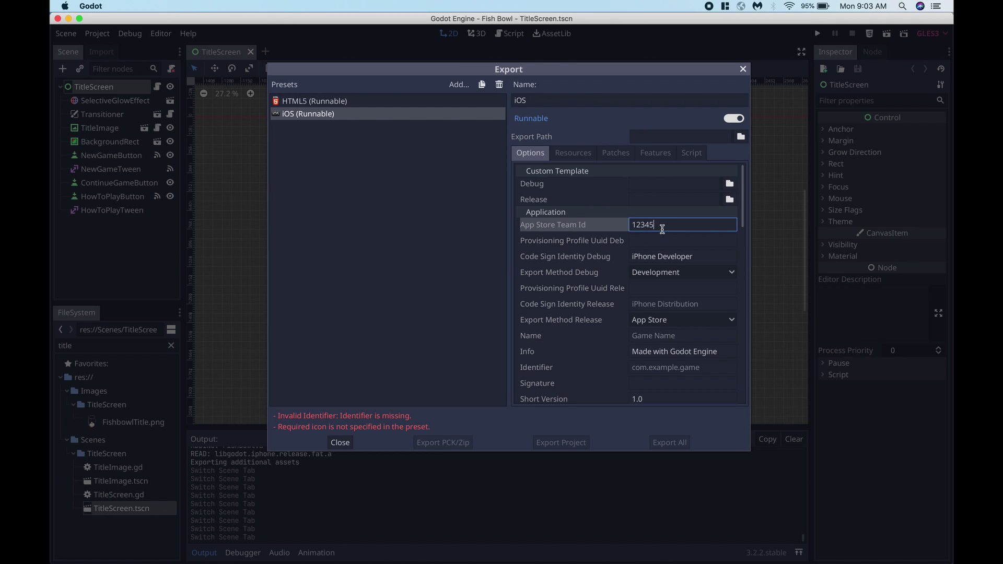
{"action": "left_click_drag", "start_coordinate": [664, 225], "coordinate": [601, 226]}
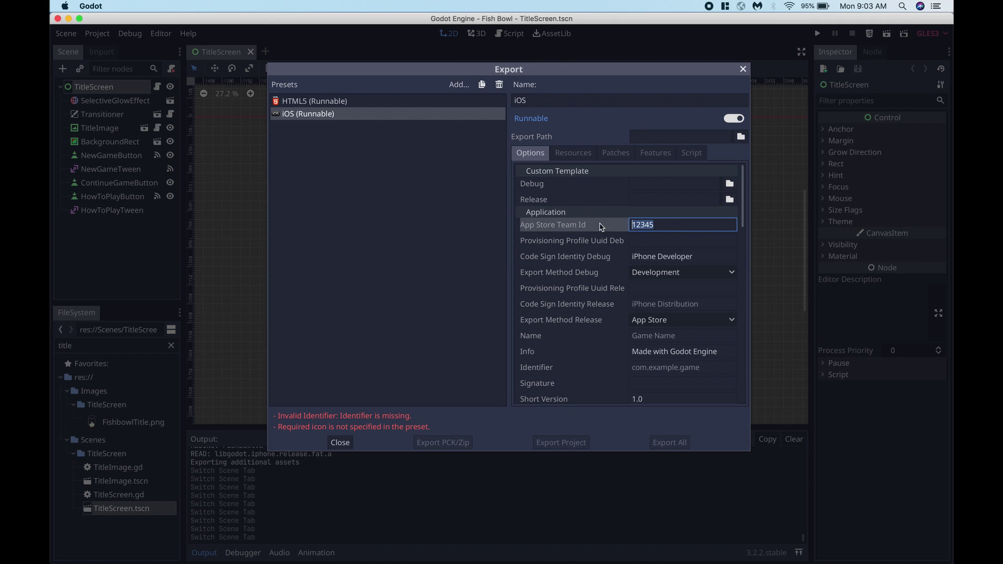
{"action": "left_click", "coordinate": [677, 226]}
Step: Point the iOS export path to FishBowl.ipa in a new FishBowlIOSExport folder under Godot_Code
{"action": "left_click", "coordinate": [741, 136]}
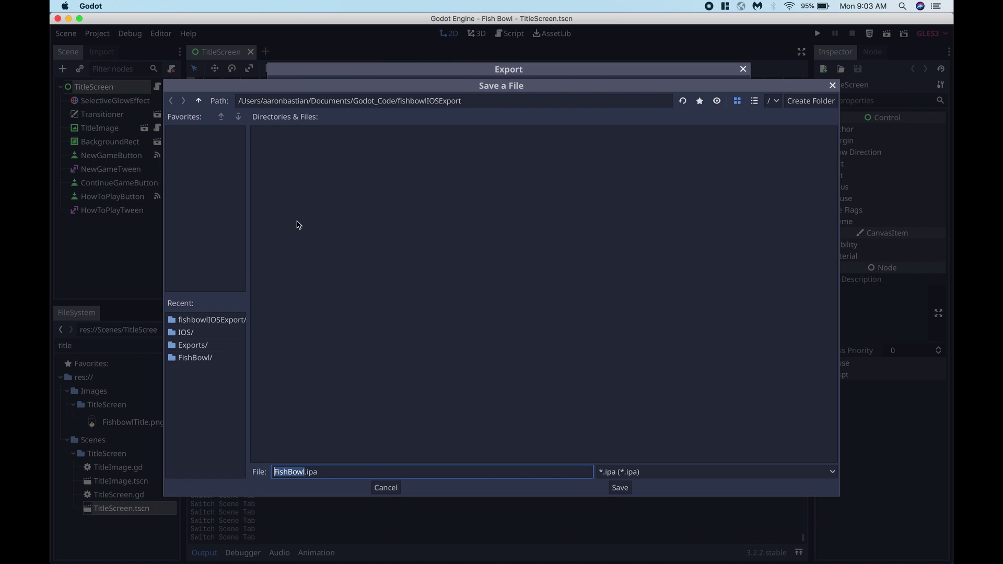
{"action": "left_click", "coordinate": [198, 101]}
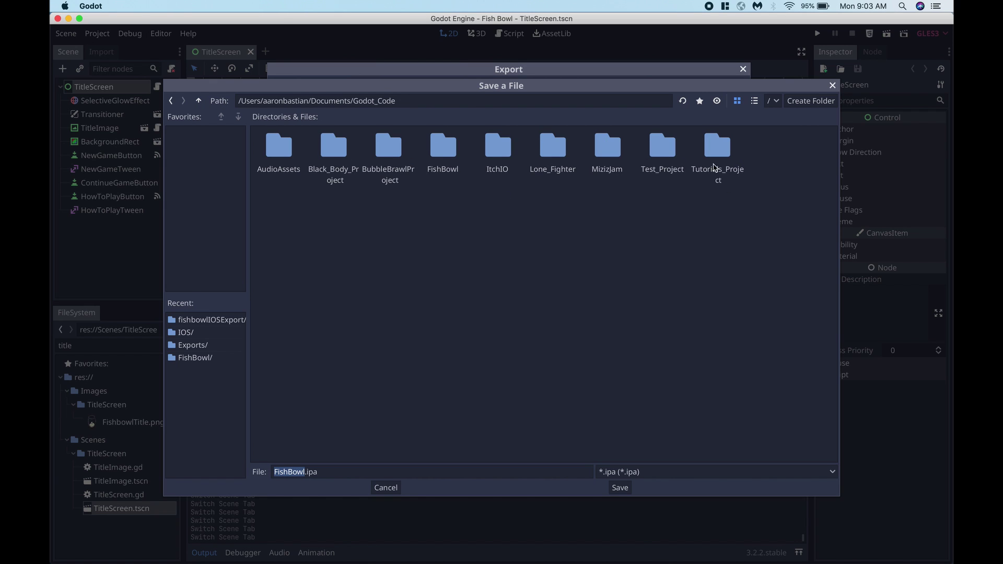
{"action": "left_click", "coordinate": [445, 145]}
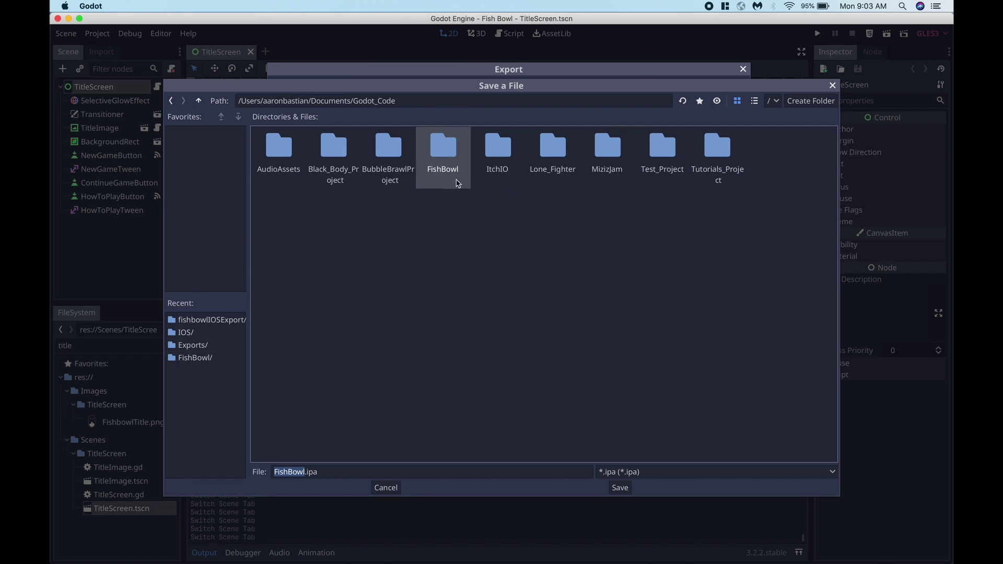
{"action": "left_click", "coordinate": [810, 101]}
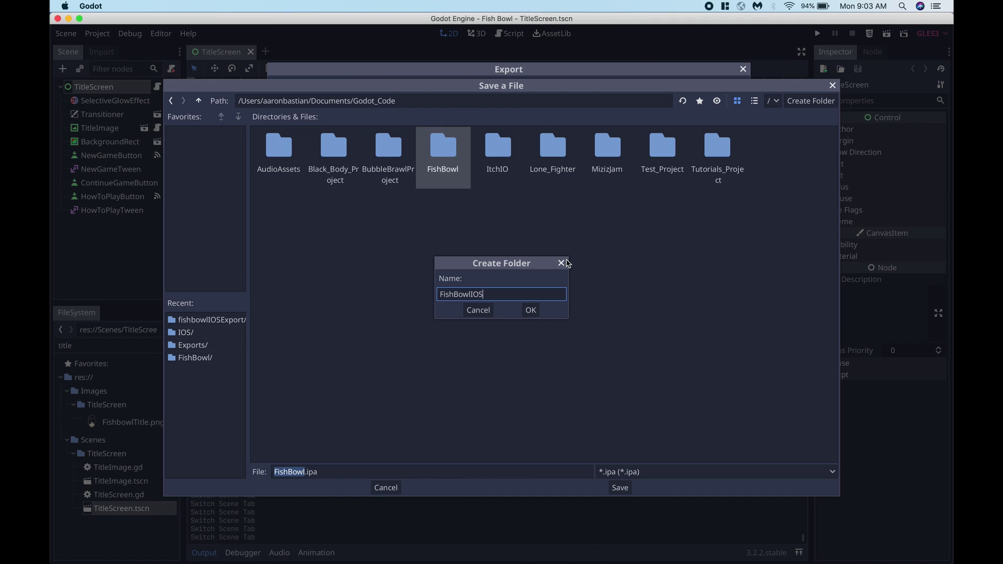
{"action": "type", "text": "FishBowlIOSExport"}
{"action": "key", "text": "Return"}
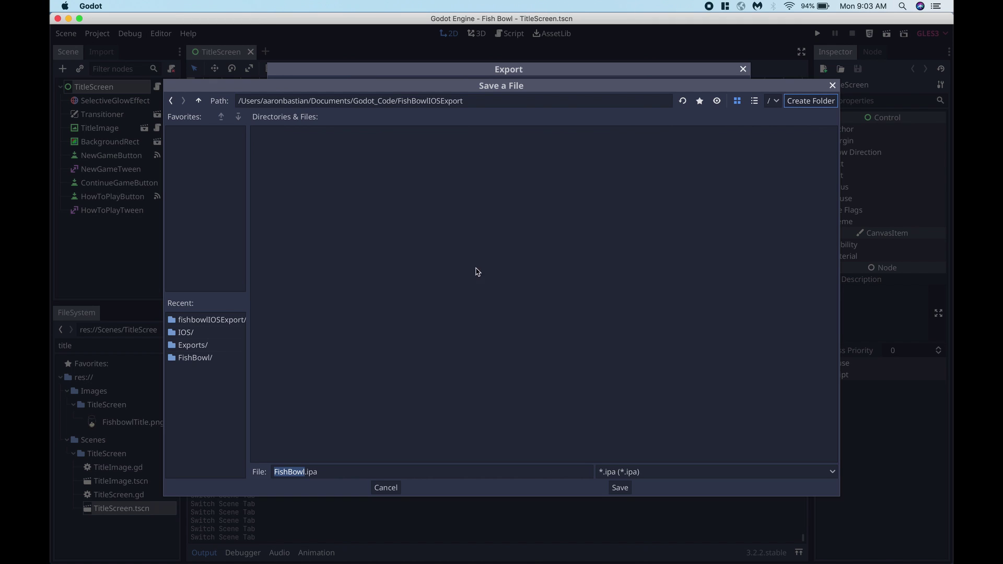
{"action": "left_click", "coordinate": [620, 488]}
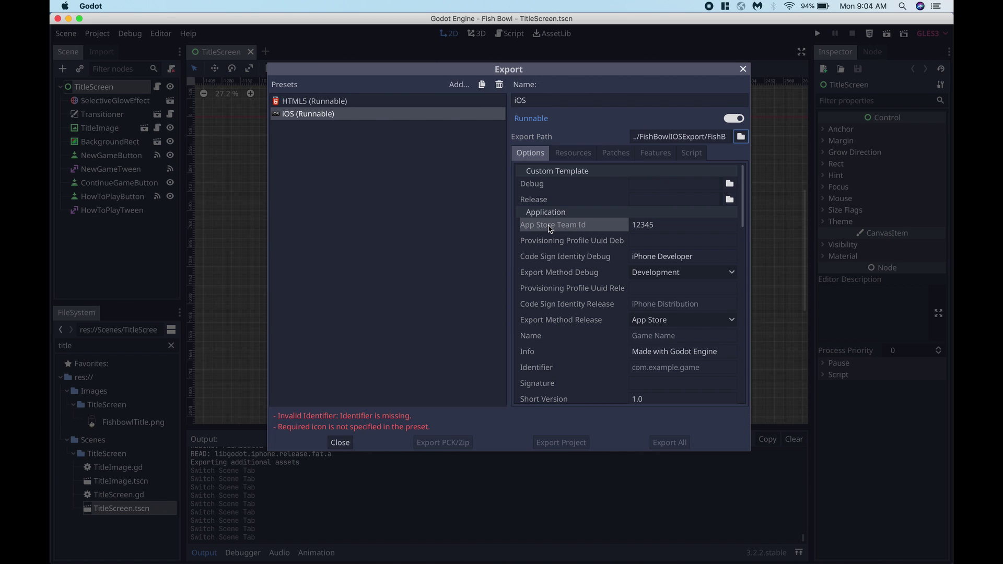
Step: Name the iOS app fishbowl in the preset options
{"action": "scroll", "coordinate": [585, 260], "scroll_direction": "down", "scroll_amount": 2}
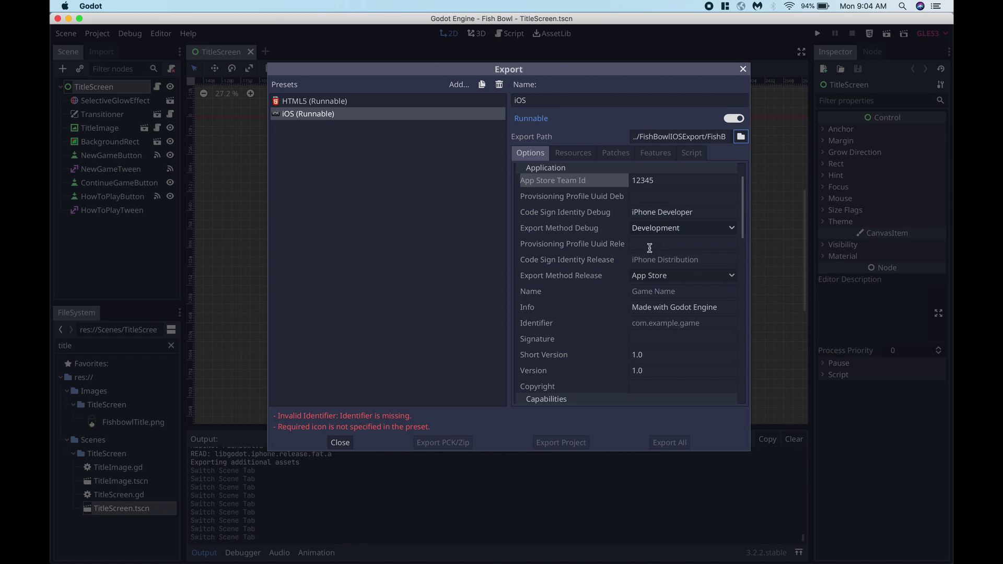
{"action": "scroll", "coordinate": [607, 268], "scroll_direction": "down", "scroll_amount": 3}
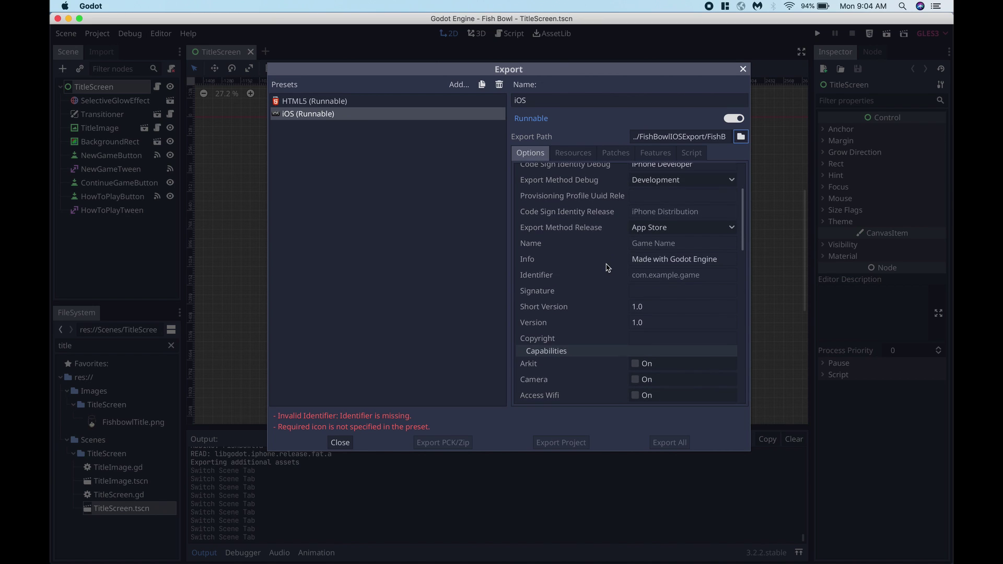
{"action": "left_click", "coordinate": [661, 244]}
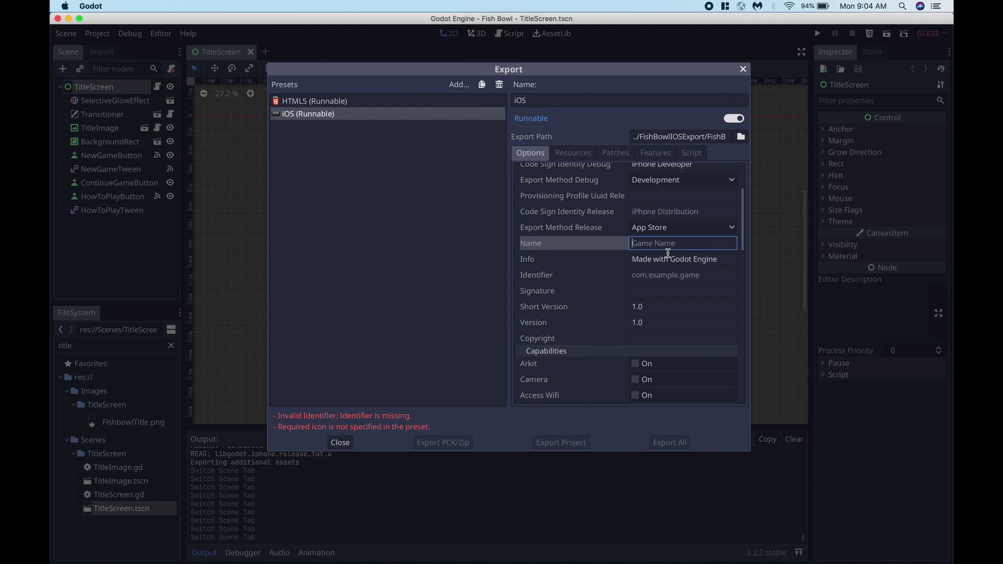
{"action": "type", "text": "fishbowl"}
Step: Clear the Info text and set the Identifier to com.acbgames.fishbowl
{"action": "left_click", "coordinate": [645, 261]}
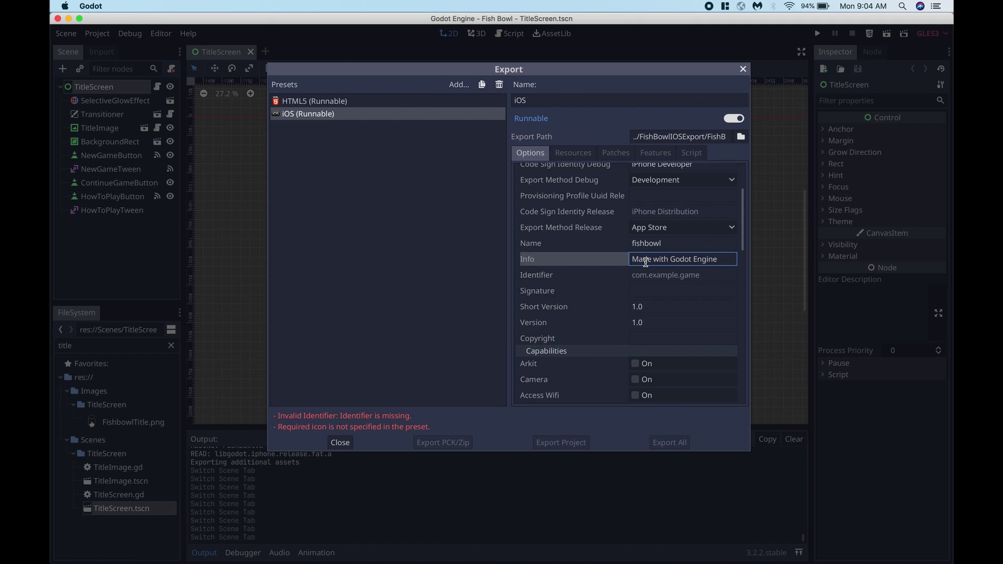
{"action": "double_click", "coordinate": [645, 262]}
{"action": "key", "text": "BackSpace"}
{"action": "left_click", "coordinate": [532, 277]}
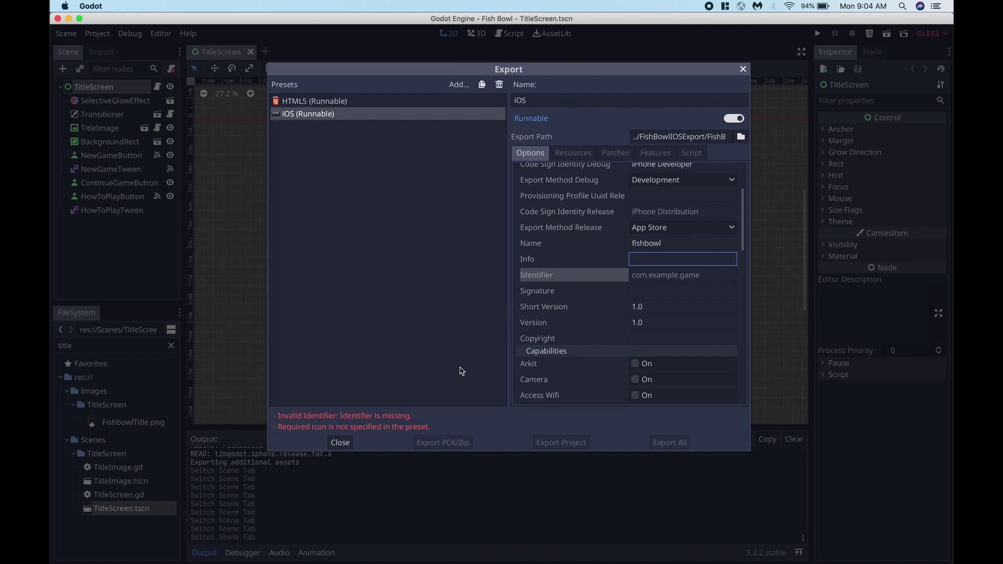
{"action": "left_click", "coordinate": [666, 278]}
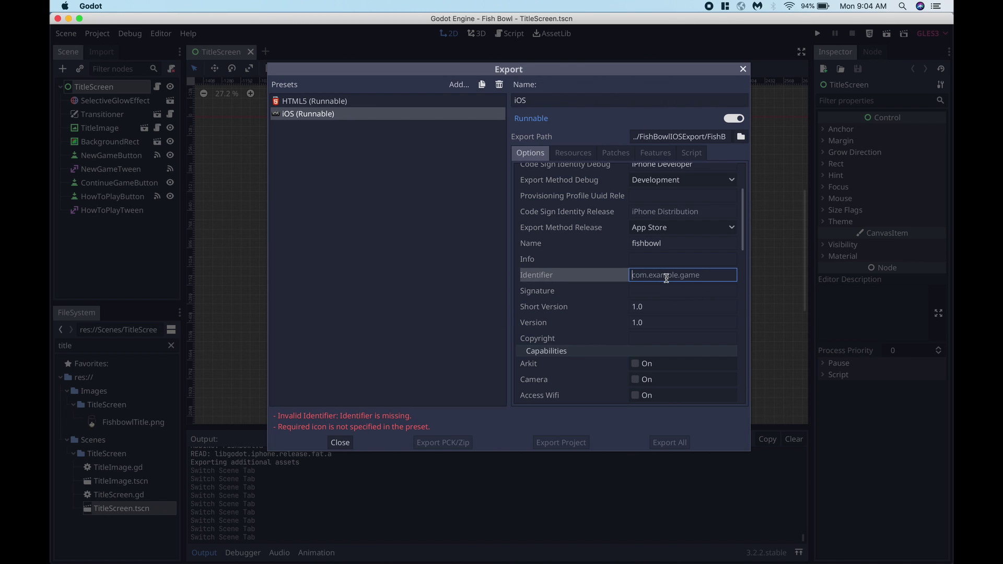
{"action": "type", "text": "com"}
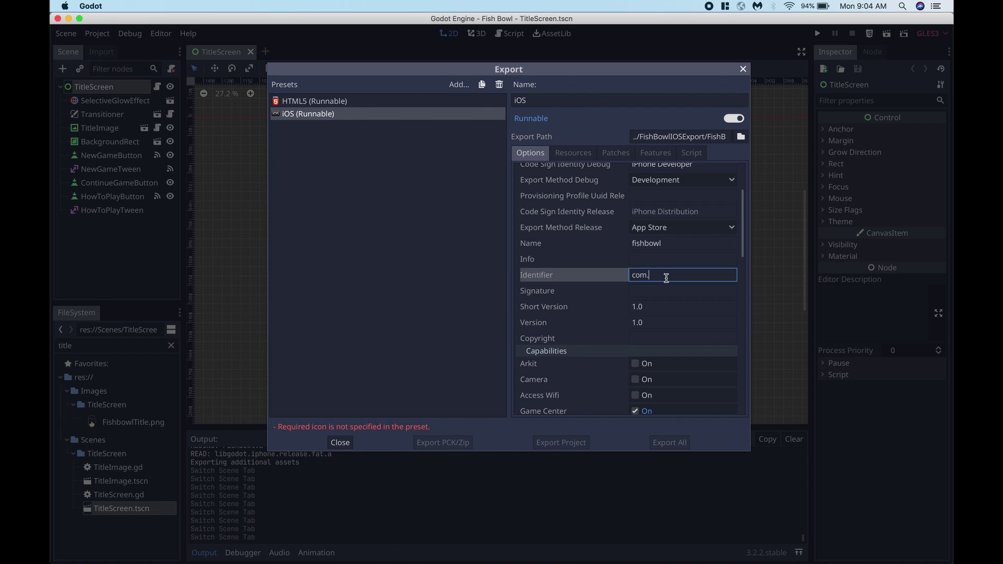
{"action": "type", "text": ".acbgames"}
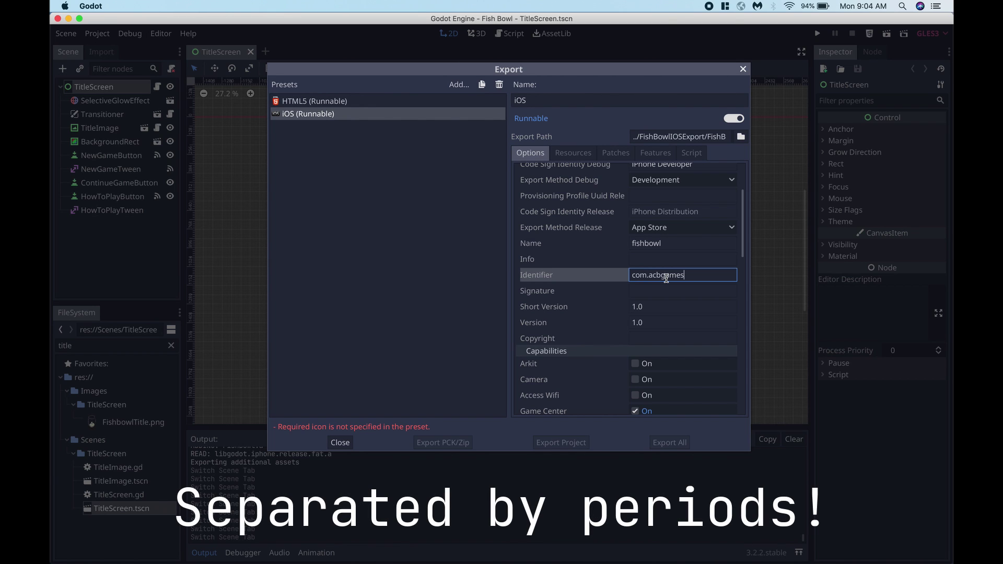
{"action": "type", "text": ".fis"}
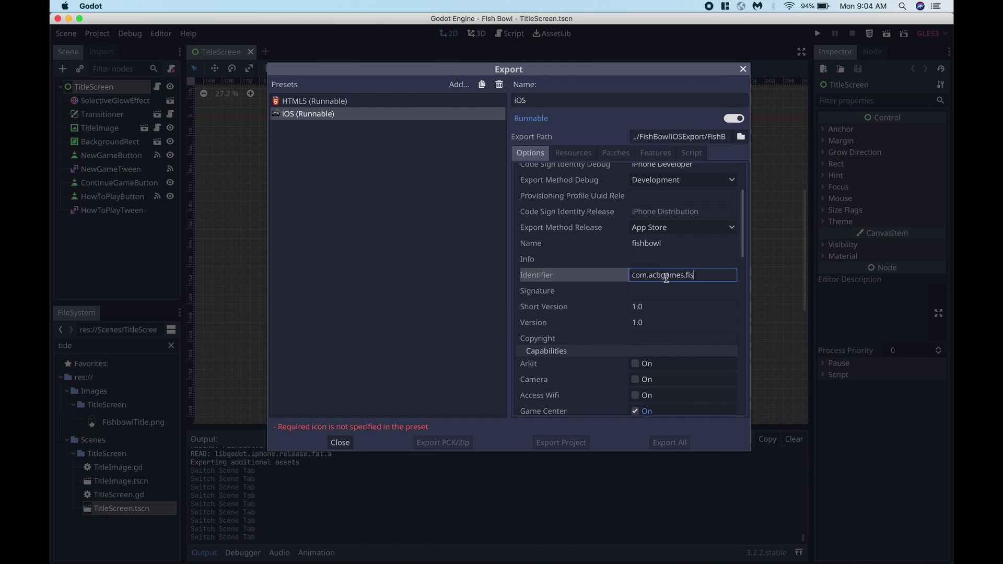
{"action": "type", "text": "hbowl"}
{"action": "scroll", "coordinate": [659, 272], "scroll_direction": "down", "scroll_amount": 5}
{"action": "scroll", "coordinate": [659, 271], "scroll_direction": "up", "scroll_amount": 2}
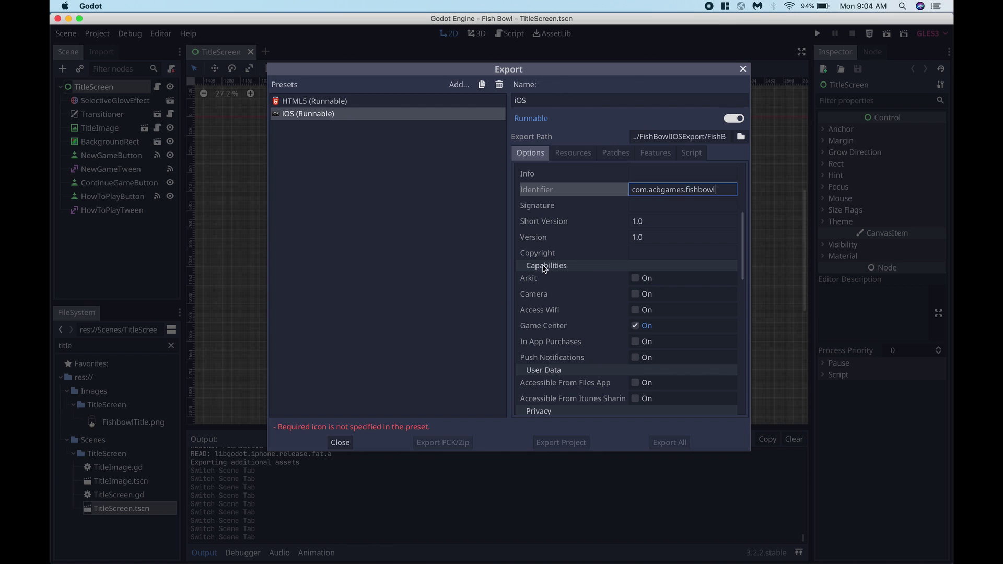
{"action": "left_click", "coordinate": [635, 326]}
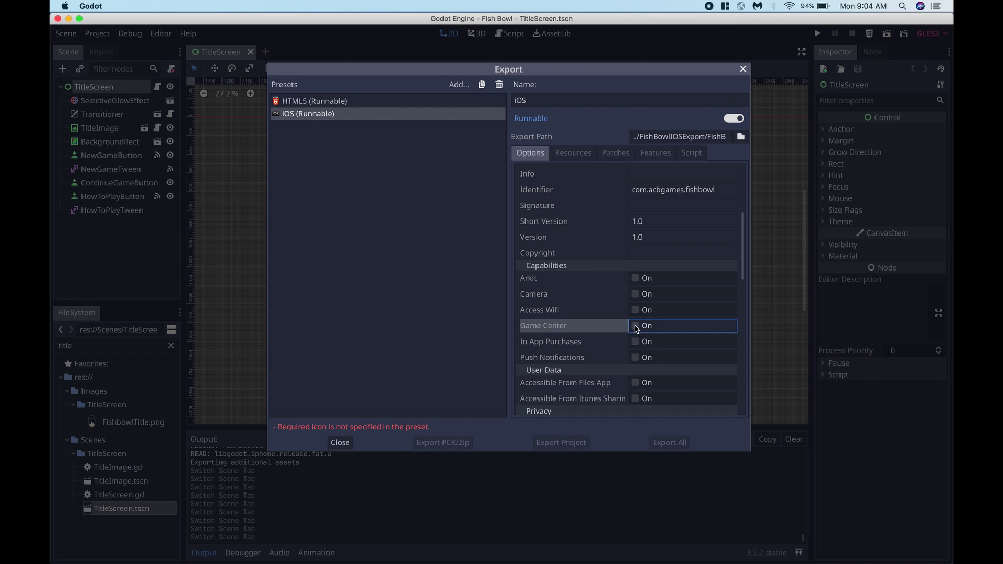
{"action": "scroll", "coordinate": [598, 323], "scroll_direction": "down", "scroll_amount": 3}
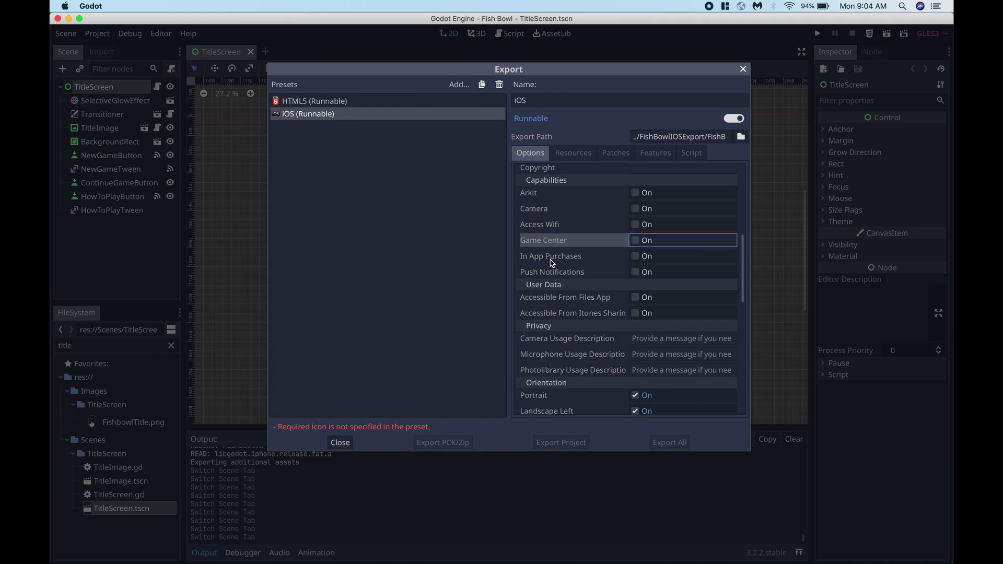
{"action": "scroll", "coordinate": [579, 250], "scroll_direction": "down", "scroll_amount": 3}
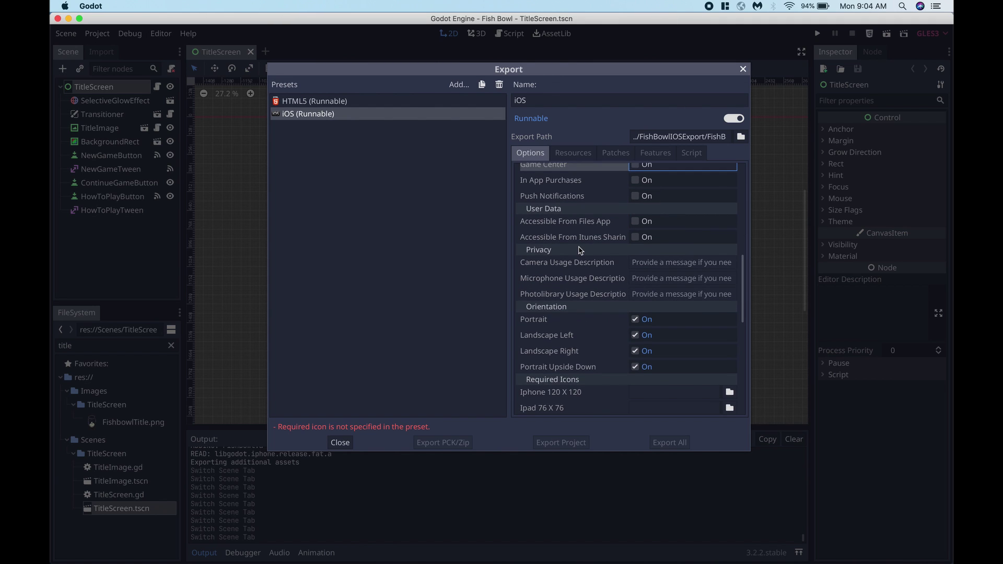
{"action": "scroll", "coordinate": [578, 249], "scroll_direction": "up", "scroll_amount": 5}
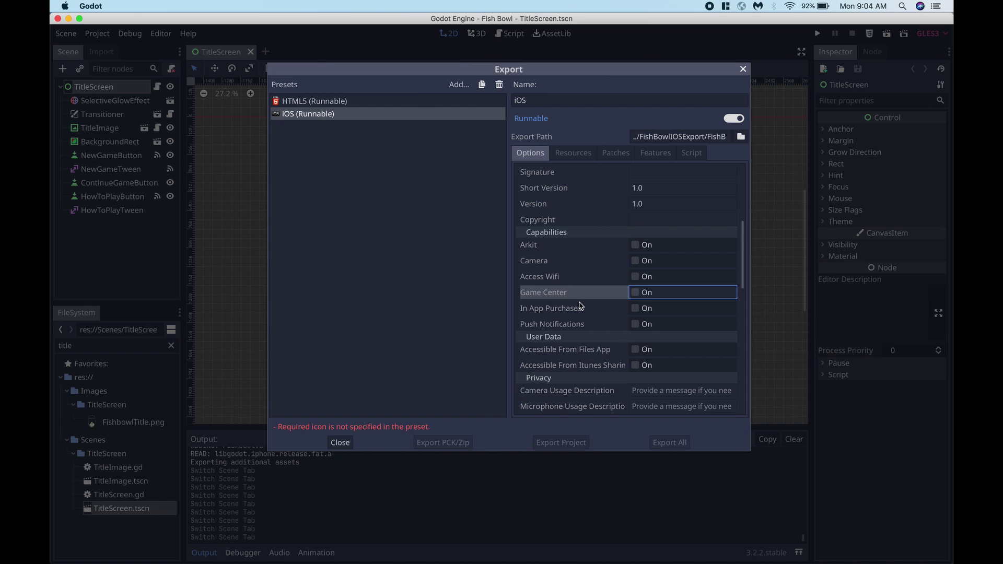
{"action": "scroll", "coordinate": [580, 306], "scroll_direction": "down", "scroll_amount": 6}
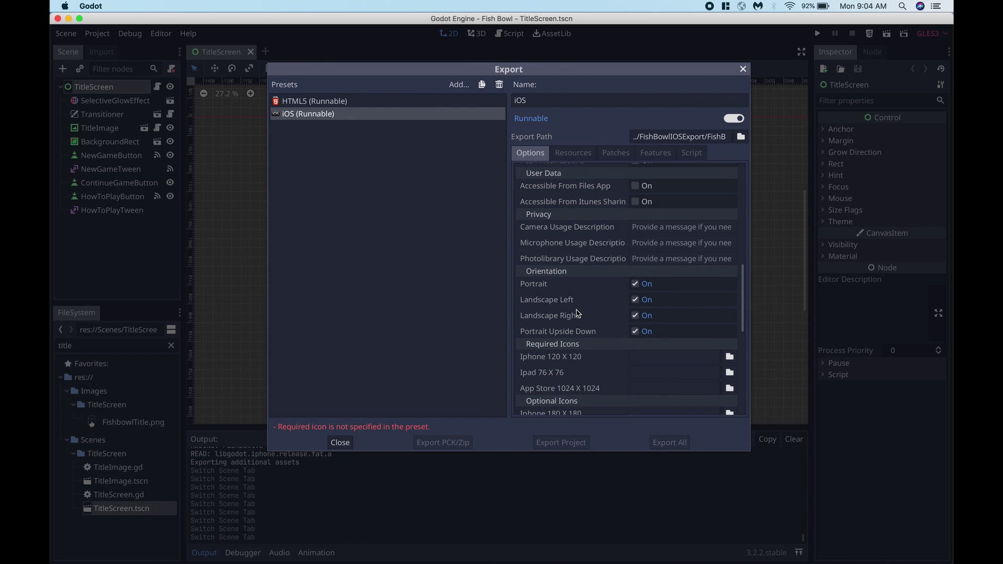
{"action": "scroll", "coordinate": [577, 314], "scroll_direction": "down", "scroll_amount": 3}
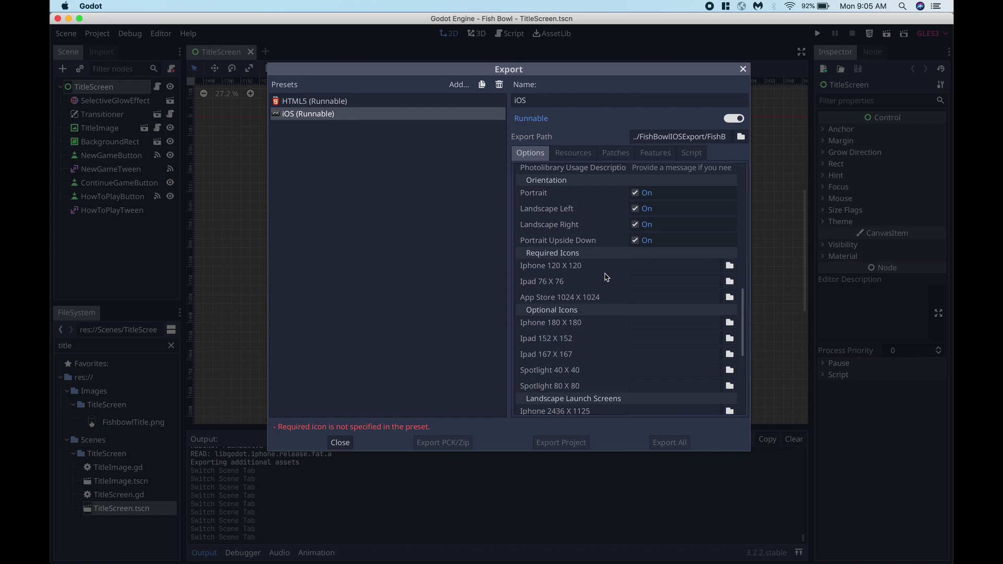
Step: Assign FishbowlIphoneIcon, FishbowlIpadIcon and FishbowlAppStoreIcon.png from Images/AppIcons as the required icons
{"action": "left_click", "coordinate": [733, 269]}
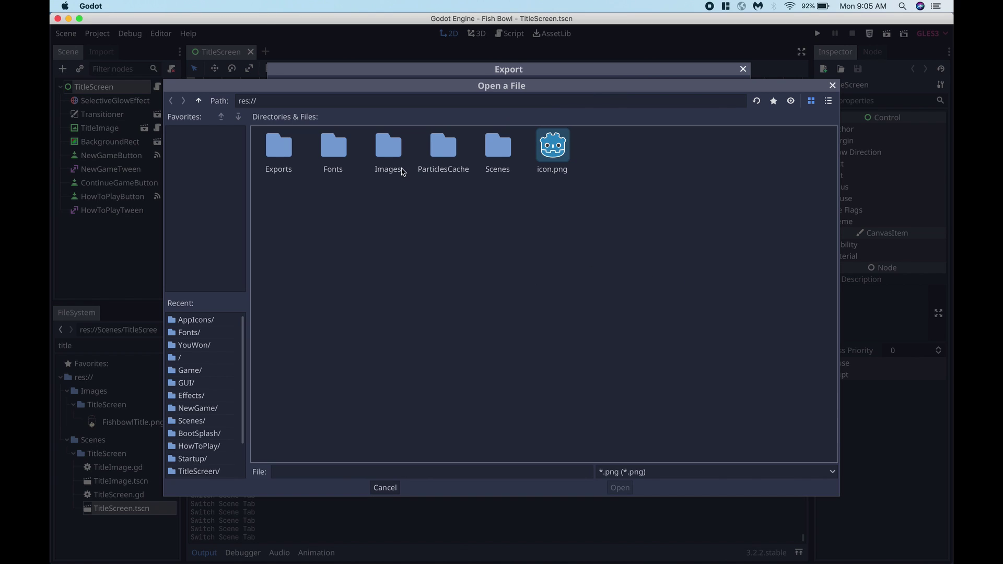
{"action": "double_click", "coordinate": [380, 148]}
{"action": "double_click", "coordinate": [280, 145]}
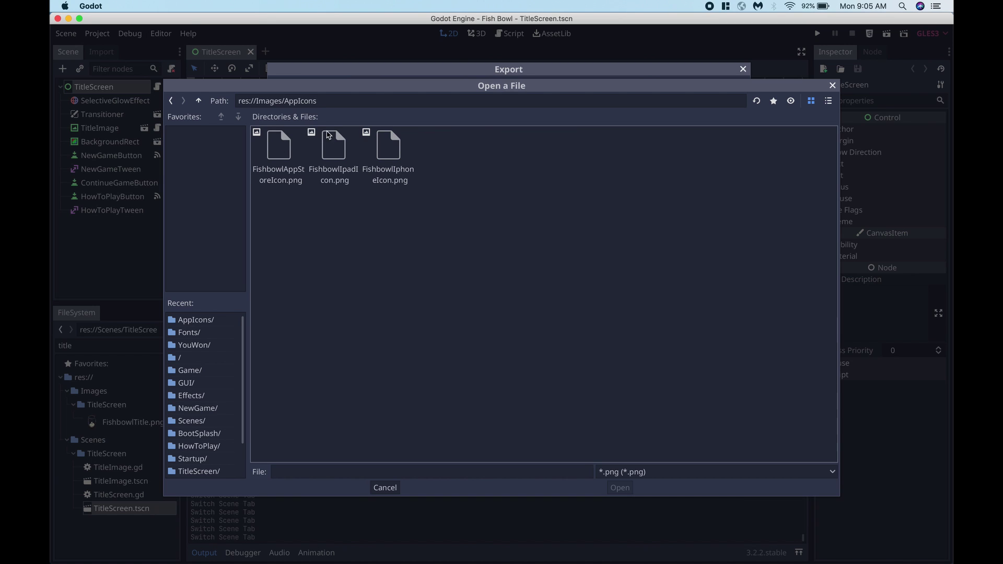
{"action": "double_click", "coordinate": [389, 155]}
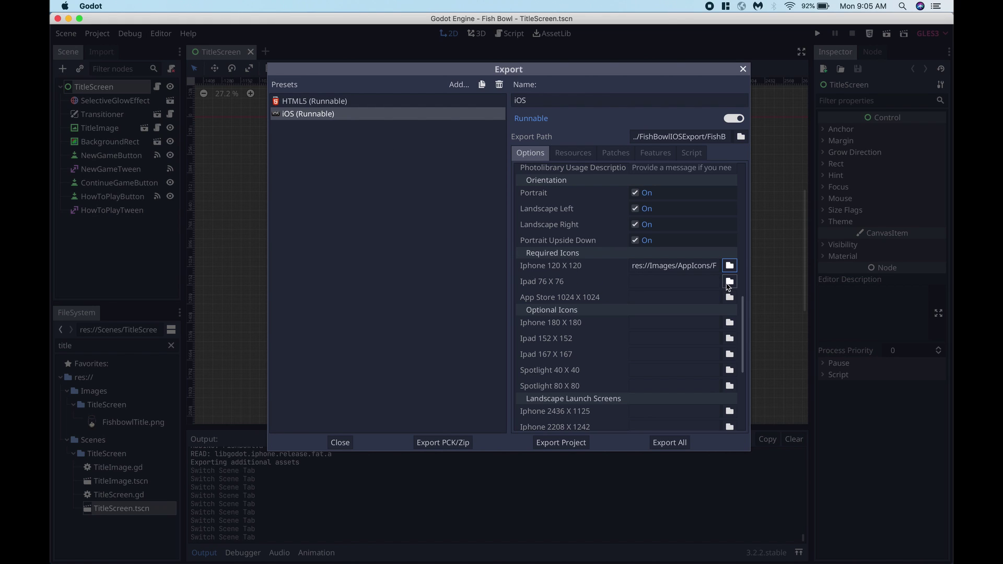
{"action": "left_click", "coordinate": [729, 283]}
{"action": "double_click", "coordinate": [382, 154]}
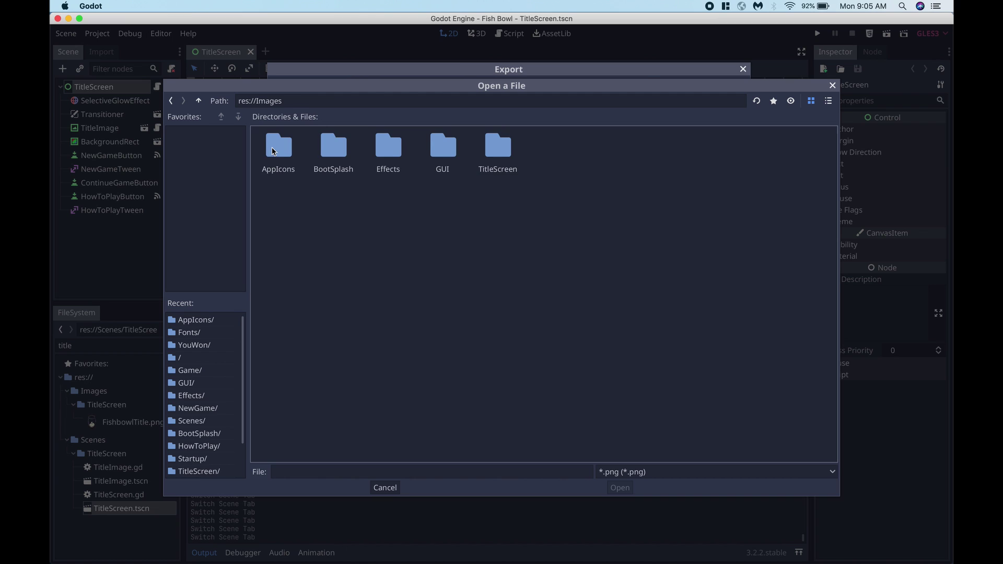
{"action": "double_click", "coordinate": [273, 151]}
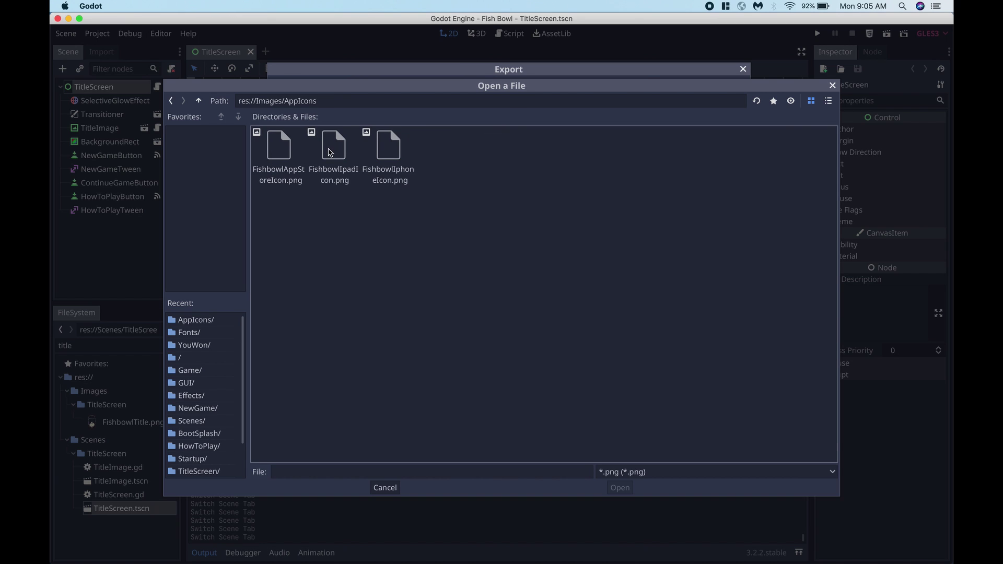
{"action": "double_click", "coordinate": [330, 152]}
{"action": "left_click", "coordinate": [723, 295]}
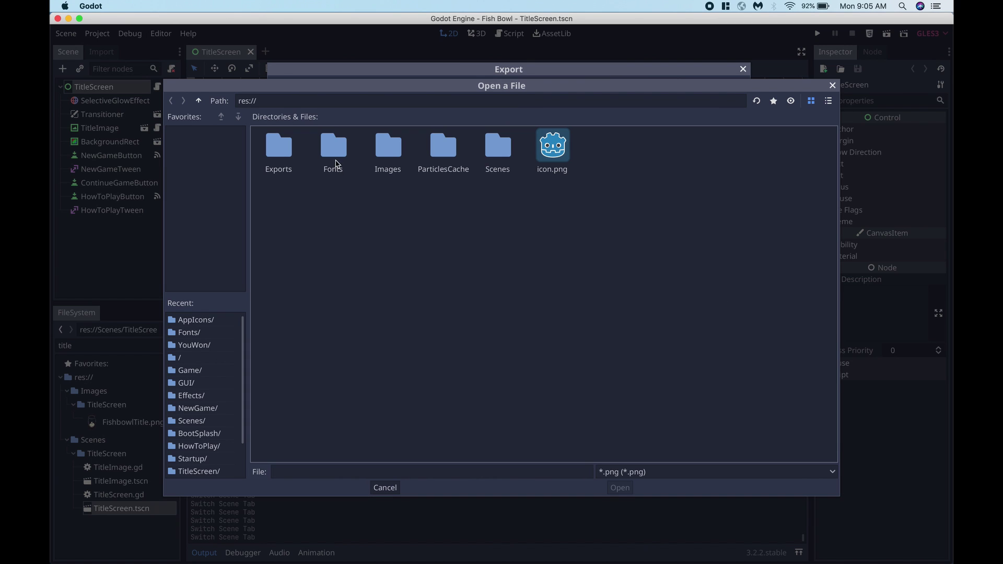
{"action": "double_click", "coordinate": [402, 154]}
{"action": "double_click", "coordinate": [279, 151]}
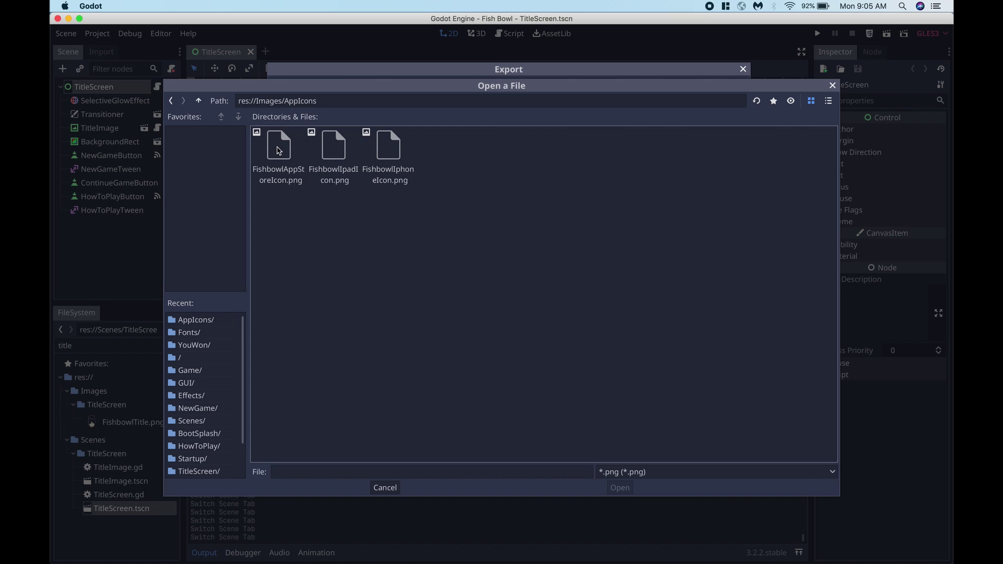
{"action": "double_click", "coordinate": [277, 148]}
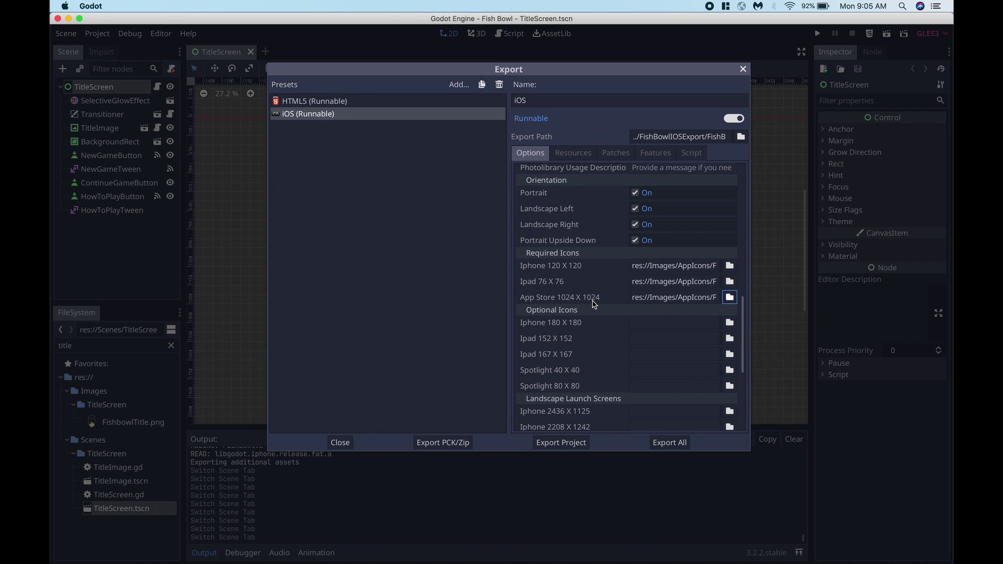
{"action": "scroll", "coordinate": [594, 305], "scroll_direction": "down", "scroll_amount": 4}
{"action": "scroll", "coordinate": [587, 300], "scroll_direction": "up", "scroll_amount": 3}
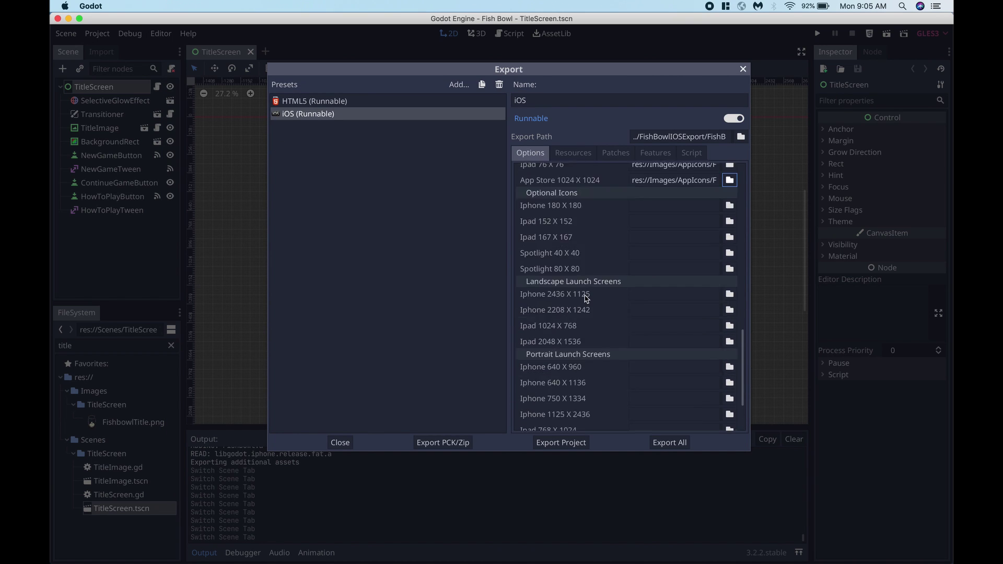
{"action": "scroll", "coordinate": [584, 299], "scroll_direction": "down", "scroll_amount": 5}
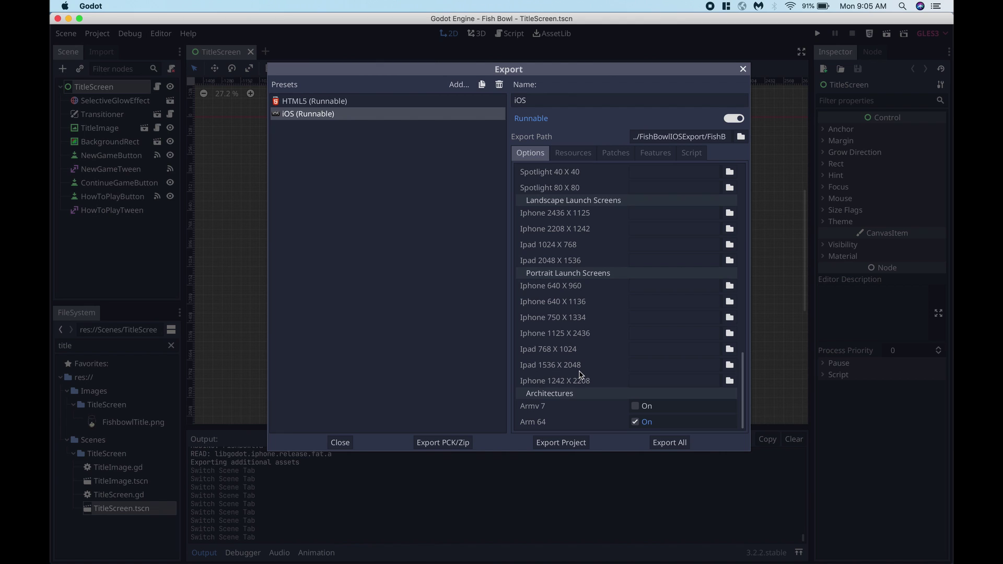
{"action": "scroll", "coordinate": [580, 374], "scroll_direction": "up", "scroll_amount": 3}
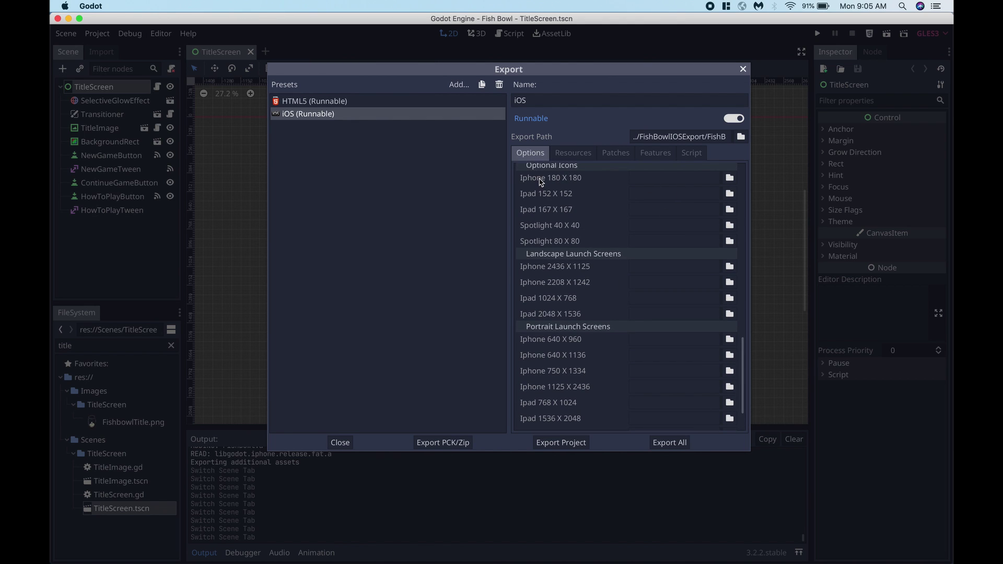
{"action": "scroll", "coordinate": [566, 187], "scroll_direction": "up", "scroll_amount": 5}
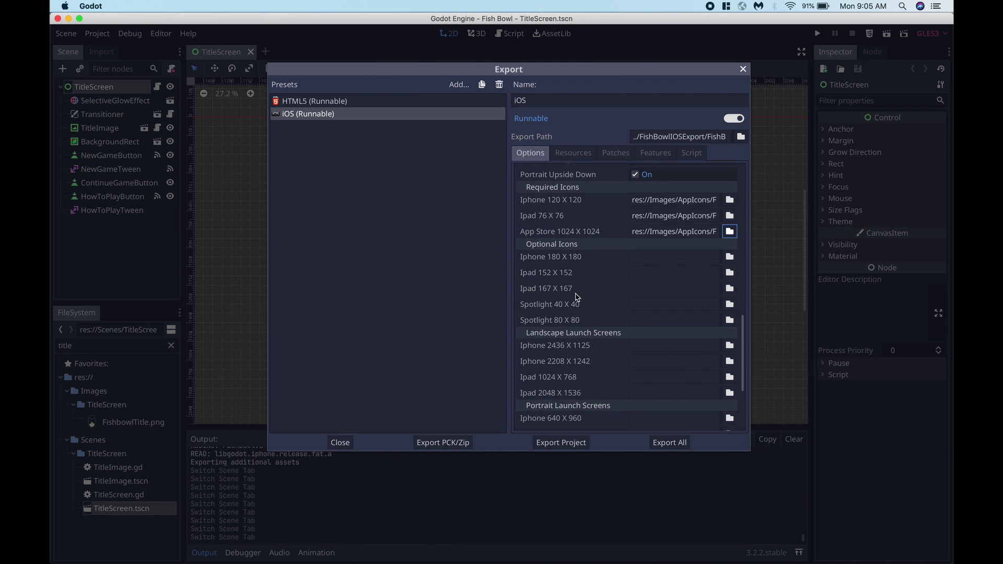
{"action": "scroll", "coordinate": [598, 386], "scroll_direction": "down", "scroll_amount": 8}
{"action": "scroll", "coordinate": [595, 387], "scroll_direction": "up", "scroll_amount": 9}
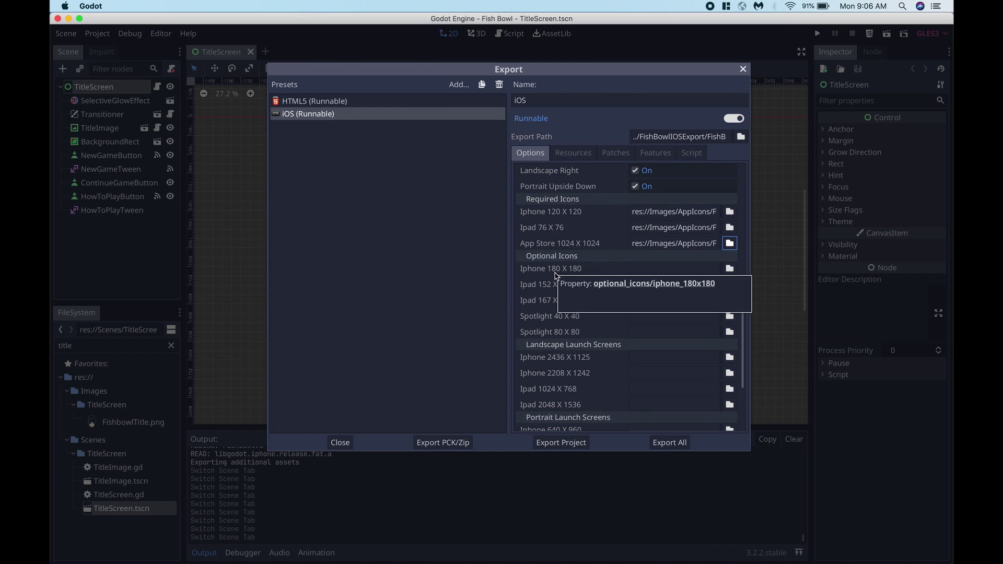
{"action": "scroll", "coordinate": [556, 276], "scroll_direction": "up", "scroll_amount": 10}
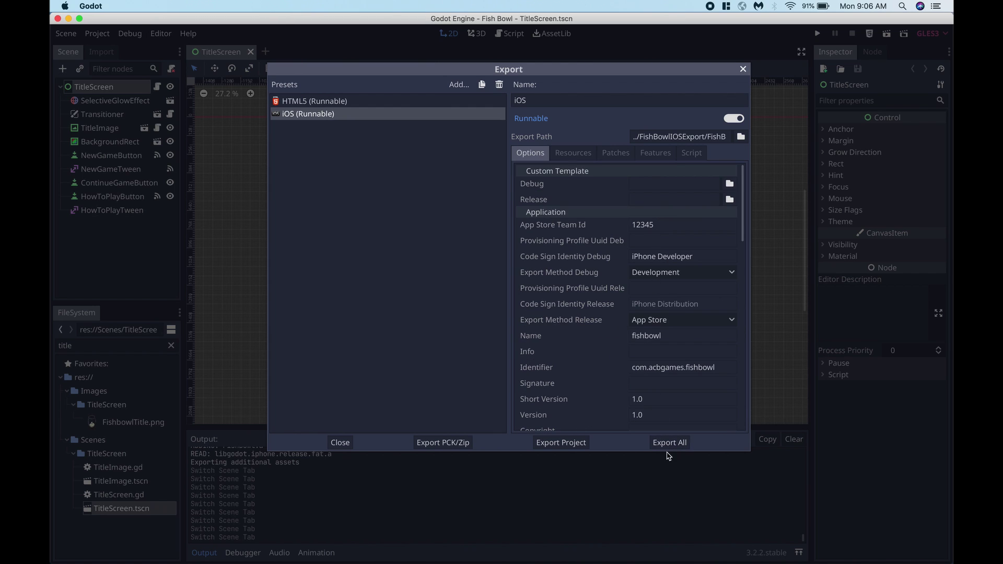
Step: Export the project with debug as FishBowl.ipa, then close the Export dialog
{"action": "left_click", "coordinate": [564, 443]}
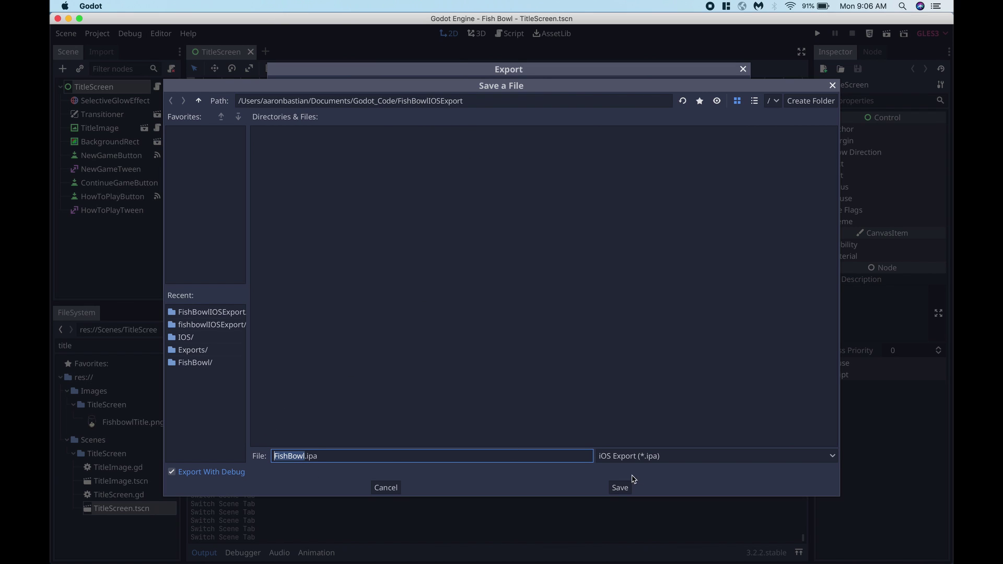
{"action": "left_click", "coordinate": [620, 487]}
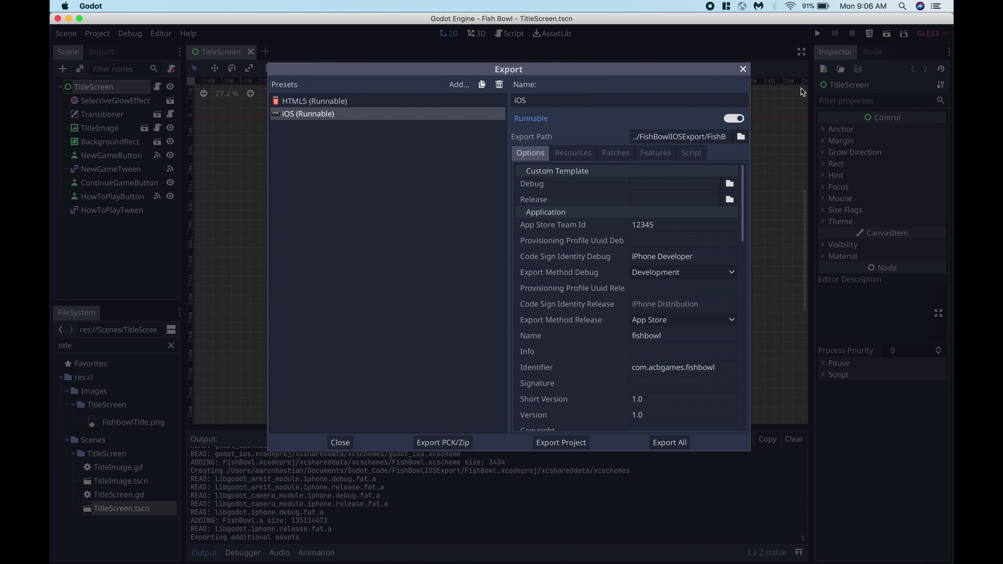
{"action": "left_click", "coordinate": [743, 69]}
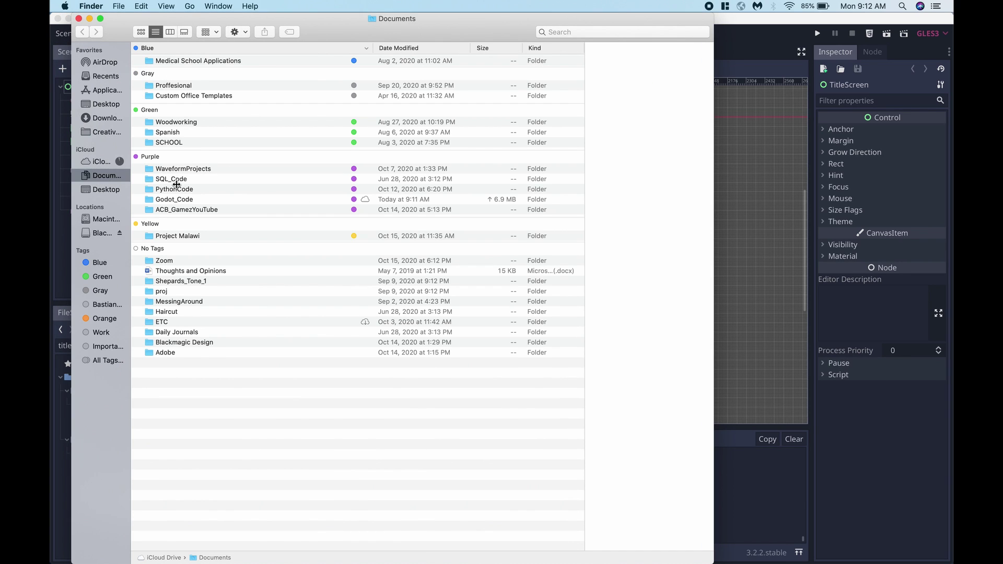
Step: Browse Godot_Code > FishBowlIOSExport in Finder and open FishBowl.xcodeproj in Xcode
{"action": "double_click", "coordinate": [167, 200]}
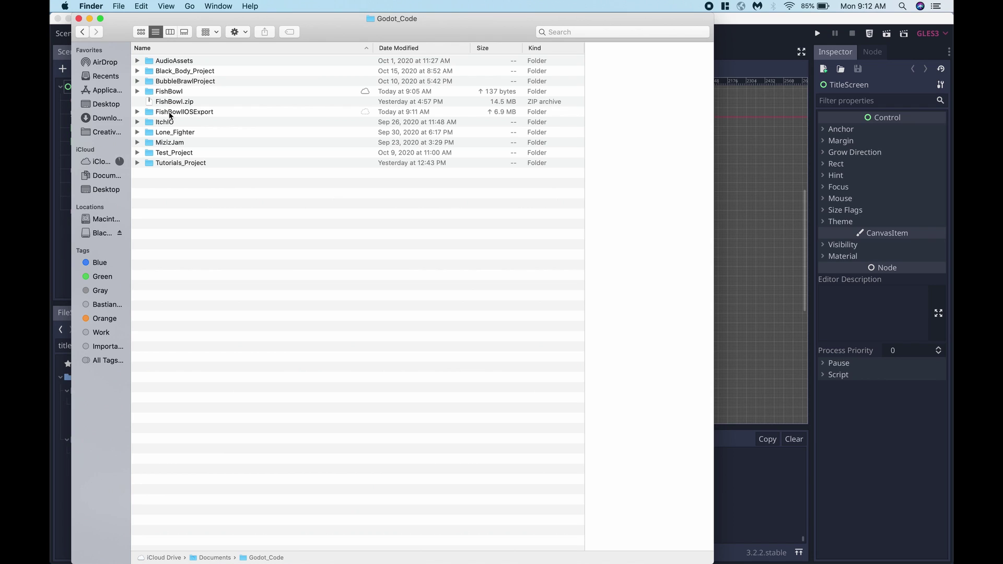
{"action": "left_click", "coordinate": [170, 112]}
{"action": "double_click", "coordinate": [193, 111]}
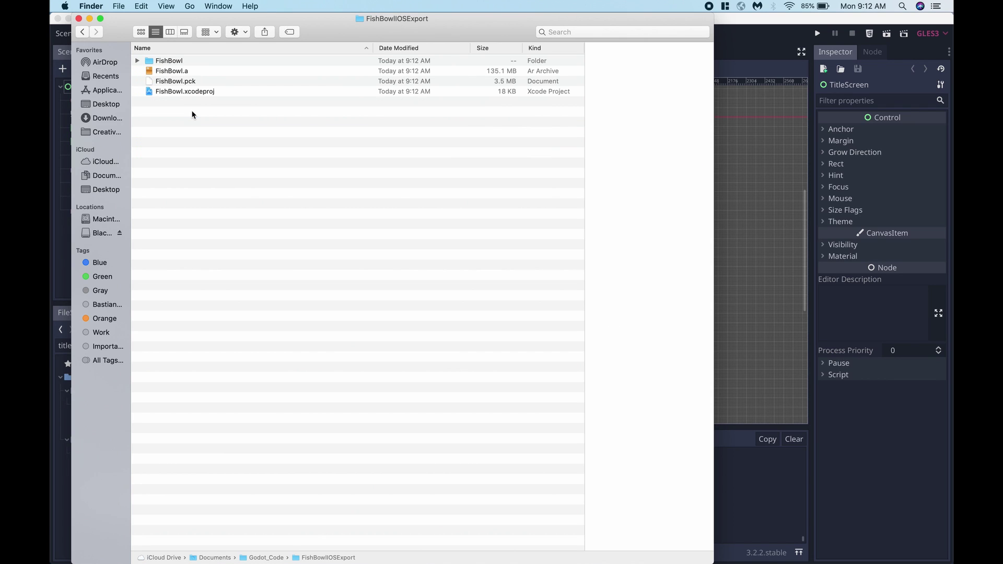
{"action": "left_click", "coordinate": [175, 93]}
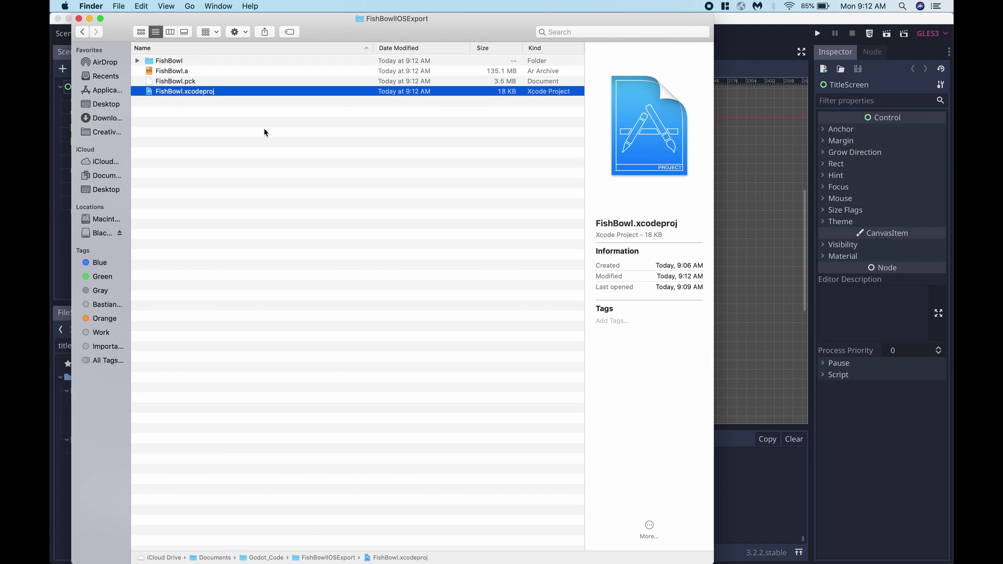
{"action": "double_click", "coordinate": [192, 92]}
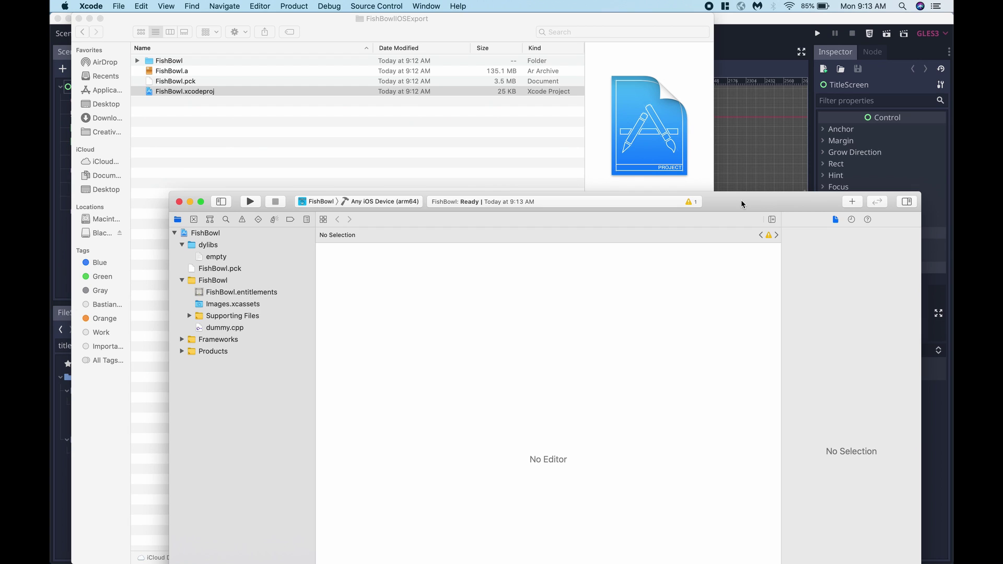
Step: Reposition the Xcode window and show the FishBowl project's General settings
{"action": "left_click_drag", "start_coordinate": [741, 201], "coordinate": [708, 36]}
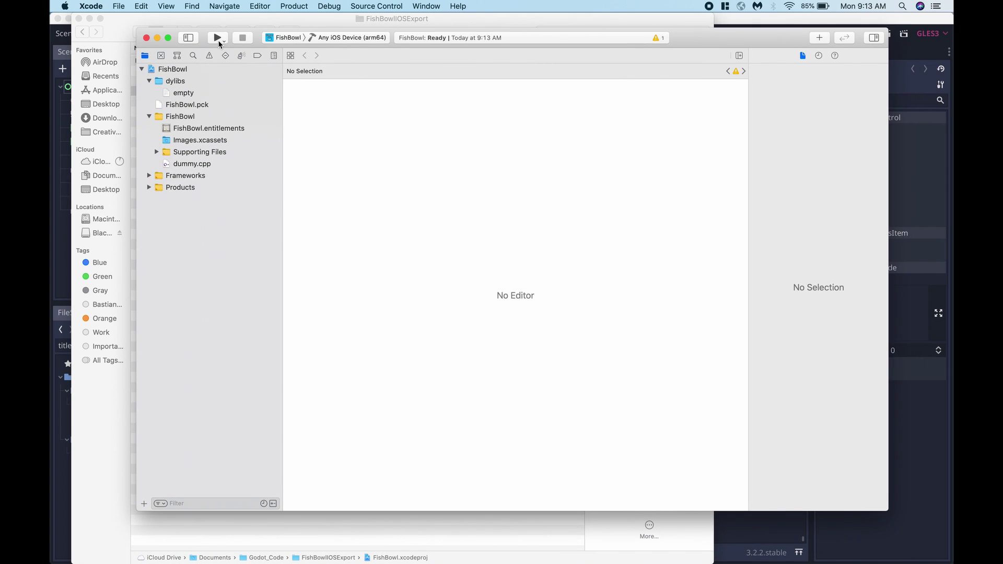
{"action": "left_click", "coordinate": [174, 70]}
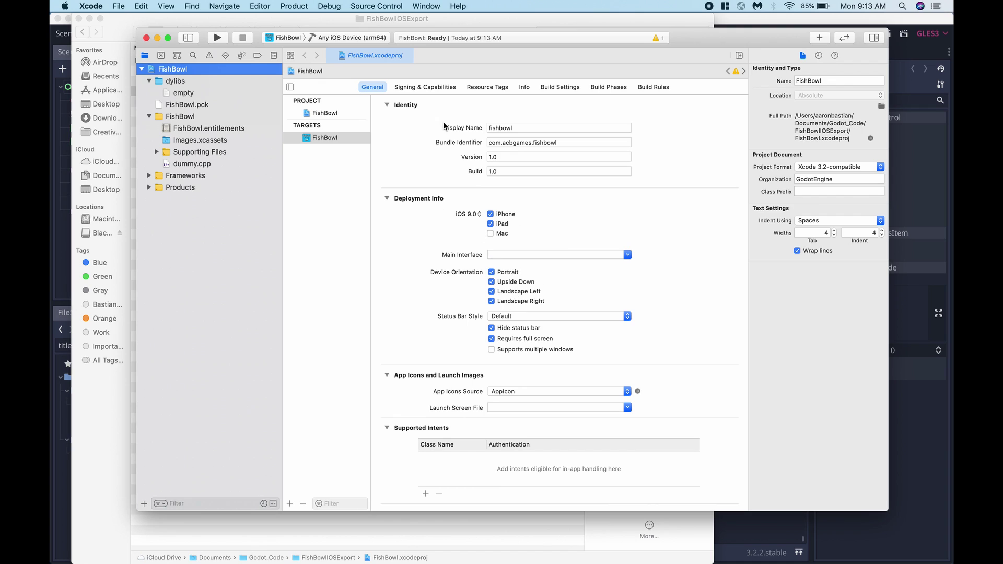
Step: In Signing & Capabilities, start adding a developer account, then dismiss the sign-in and Accounts window
{"action": "left_click", "coordinate": [429, 86]}
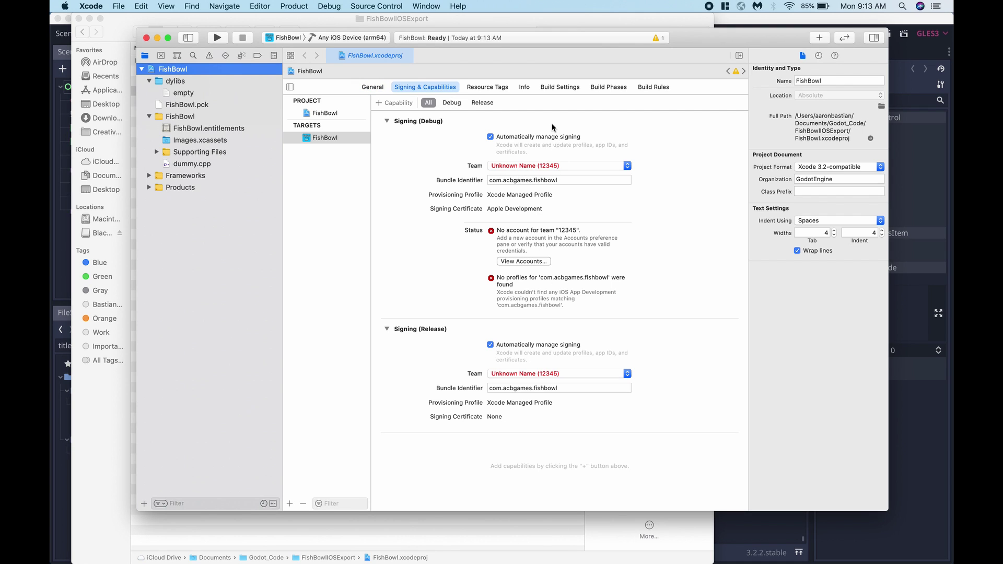
{"action": "left_click", "coordinate": [548, 166]}
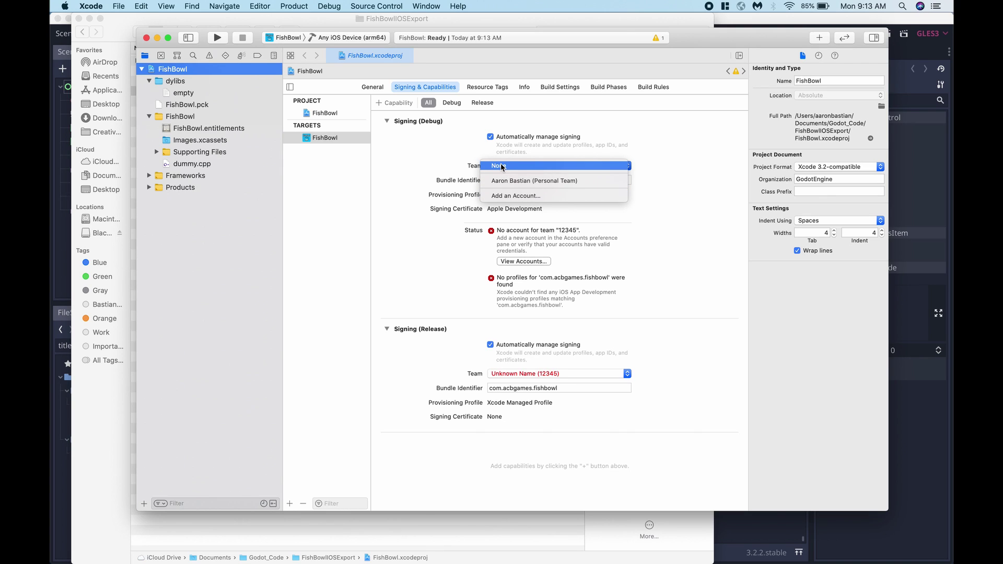
{"action": "left_click", "coordinate": [516, 196]}
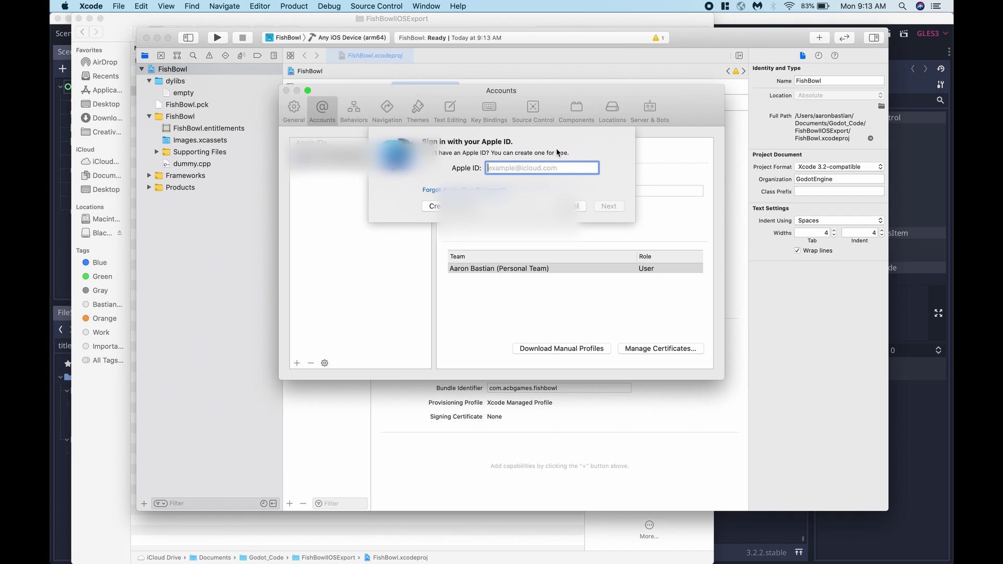
{"action": "key", "text": "Escape"}
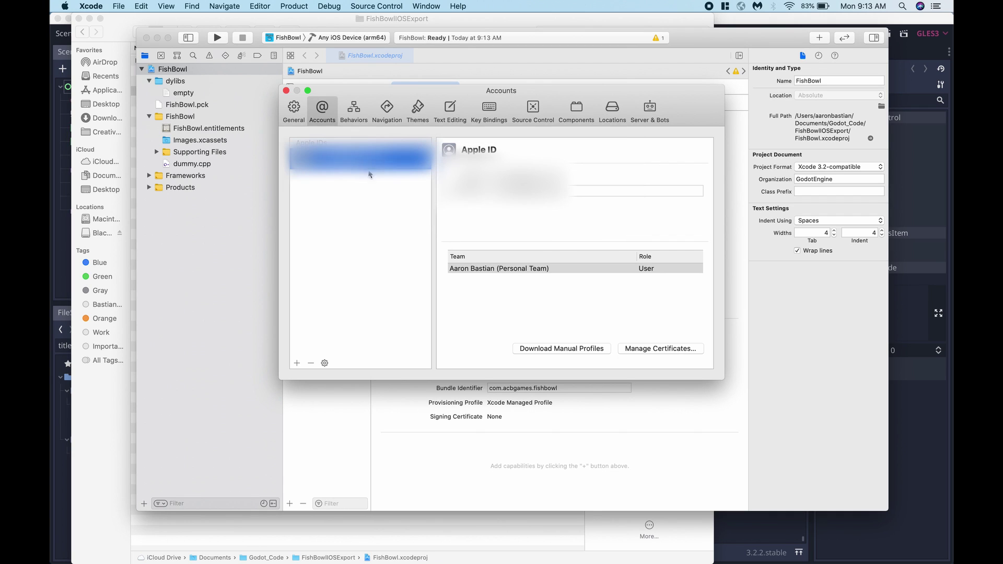
{"action": "left_click", "coordinate": [286, 90]}
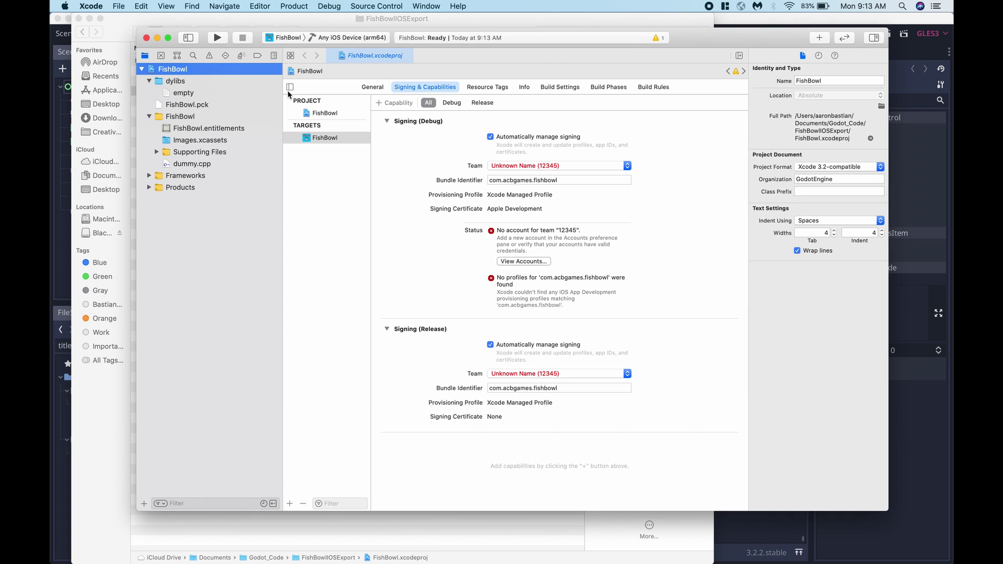
Step: Set both the Debug and Release signing teams to the Personal Team
{"action": "left_click", "coordinate": [512, 166]}
{"action": "left_click", "coordinate": [510, 181]}
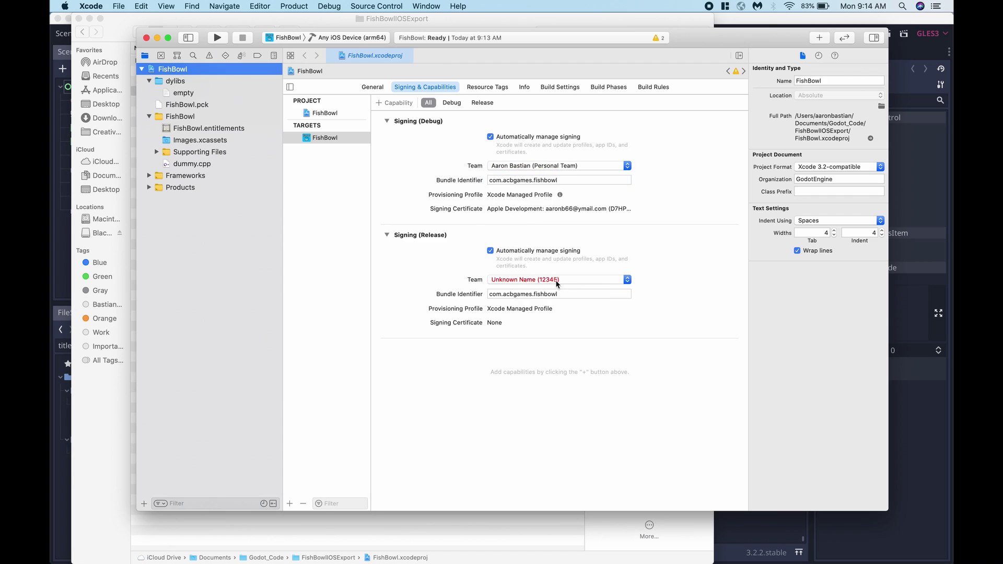
{"action": "left_click", "coordinate": [556, 281]}
{"action": "left_click", "coordinate": [552, 294]}
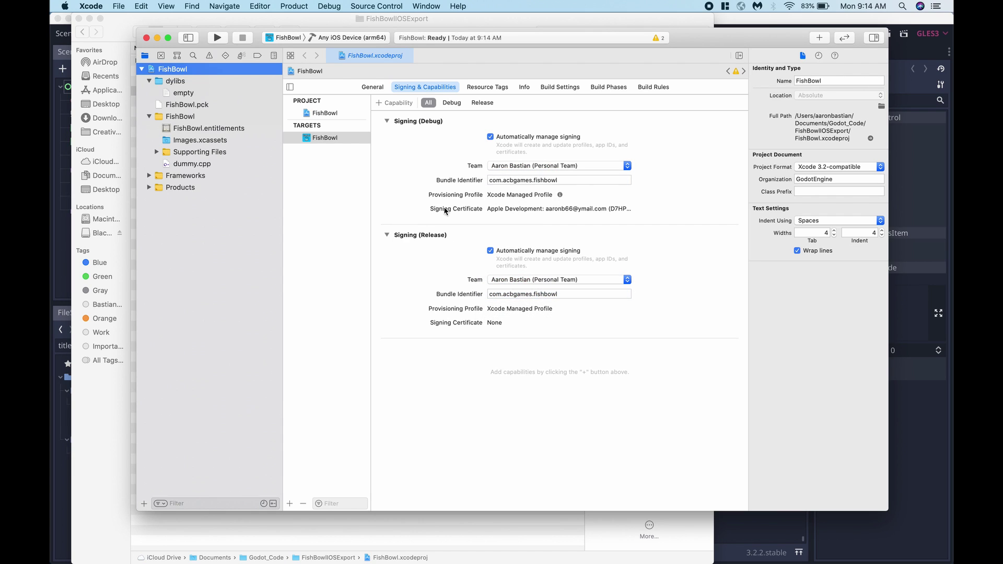
Step: Select the connected iPhone as the run destination and build and run FishBowl on it
{"action": "left_click", "coordinate": [328, 41]}
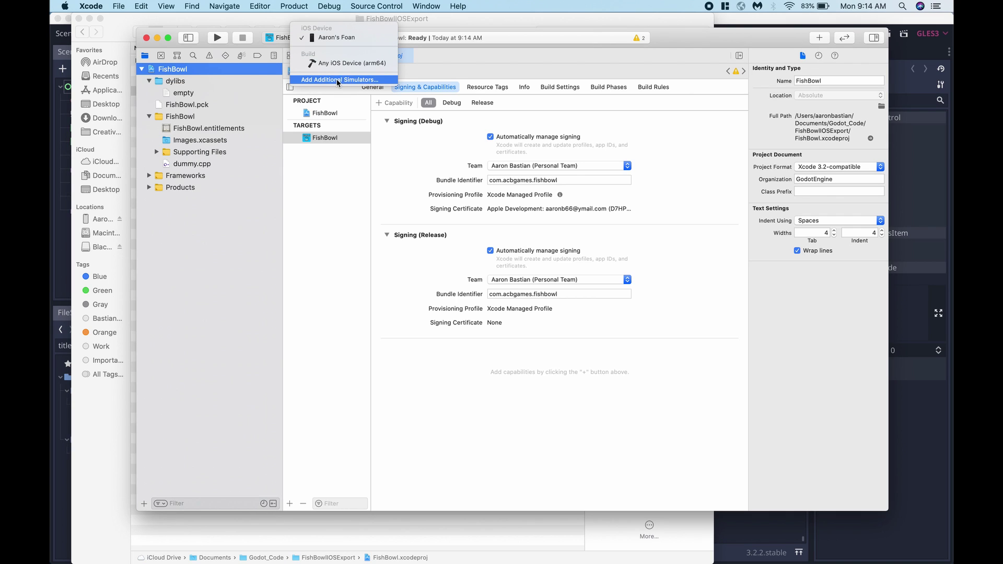
{"action": "left_click", "coordinate": [416, 167]}
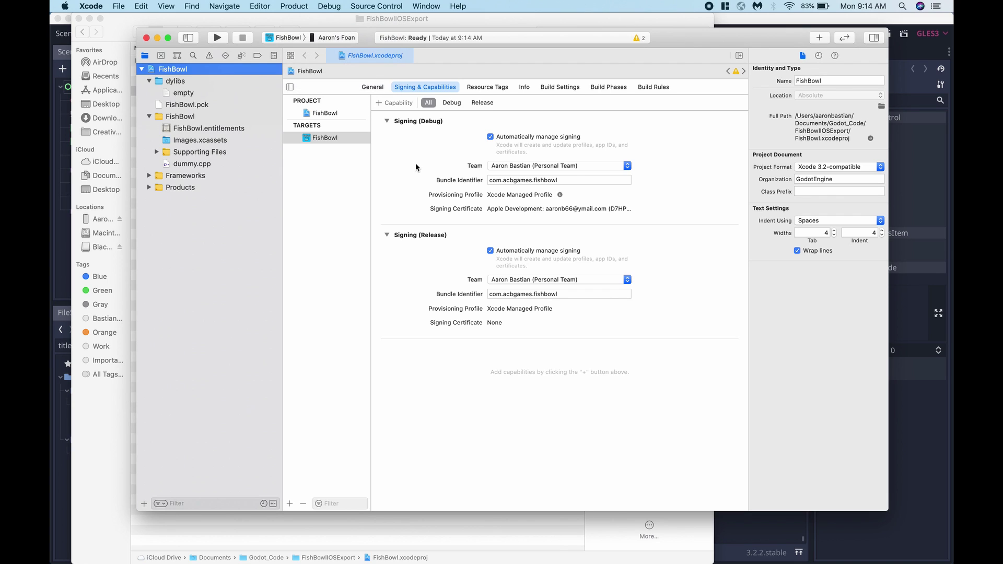
{"action": "left_click", "coordinate": [216, 38]}
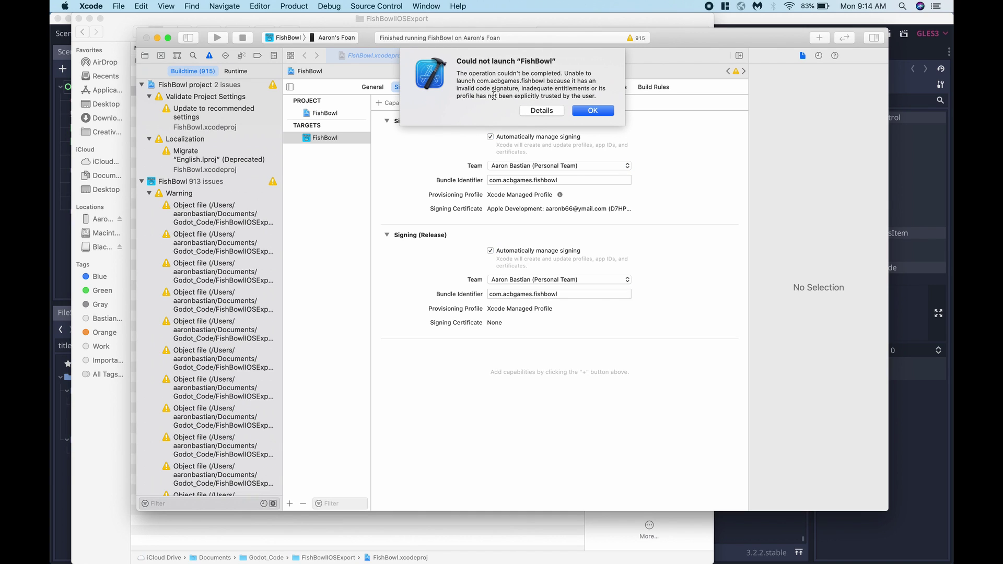
Step: Read the 'Could not launch FishBowl' message and close the alert with OK
{"action": "left_click_drag", "start_coordinate": [599, 96], "coordinate": [440, 63]}
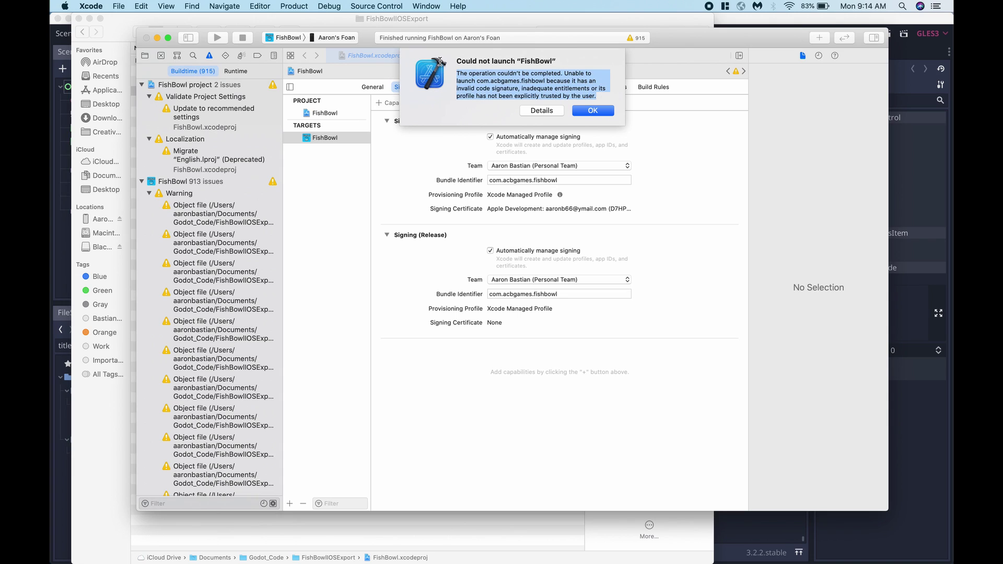
{"action": "left_click", "coordinate": [590, 113]}
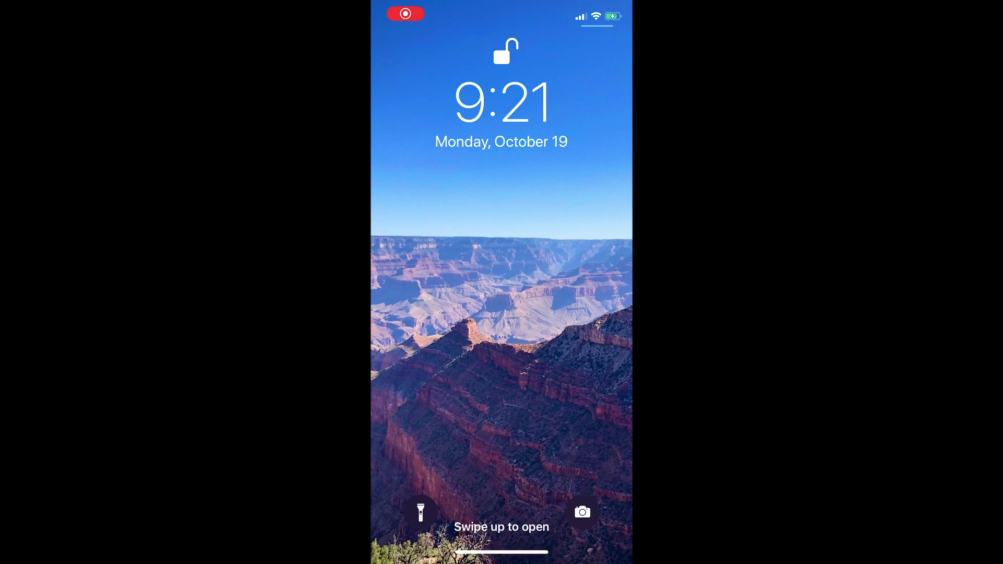
Step: Unlock the iPhone, go to the fishbowl home page, and cancel the Untrusted Developer warning
{"action": "left_click_drag", "start_coordinate": [501, 552], "coordinate": [501, 313]}
{"action": "left_click_drag", "start_coordinate": [585, 281], "coordinate": [418, 282]}
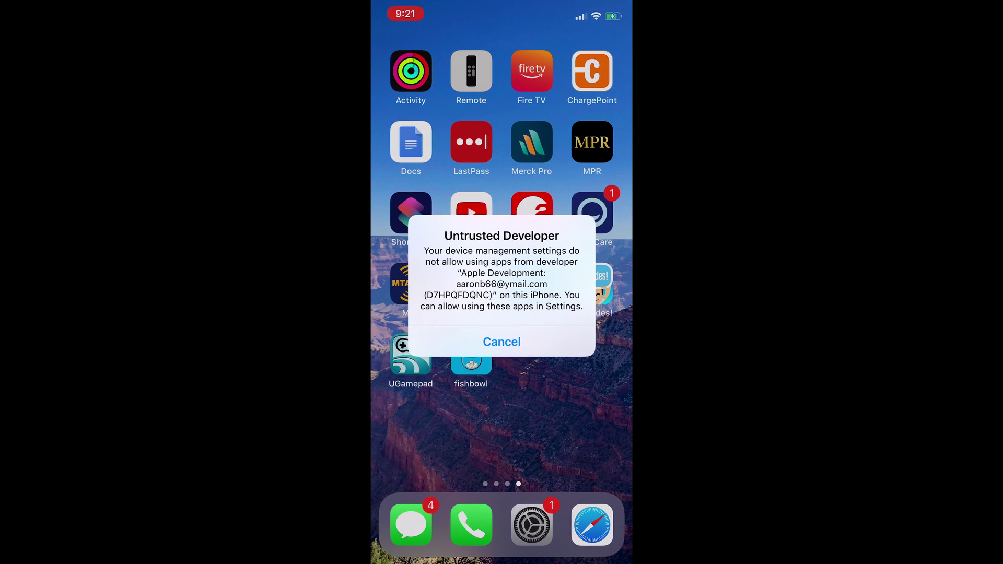
{"action": "left_click", "coordinate": [501, 342]}
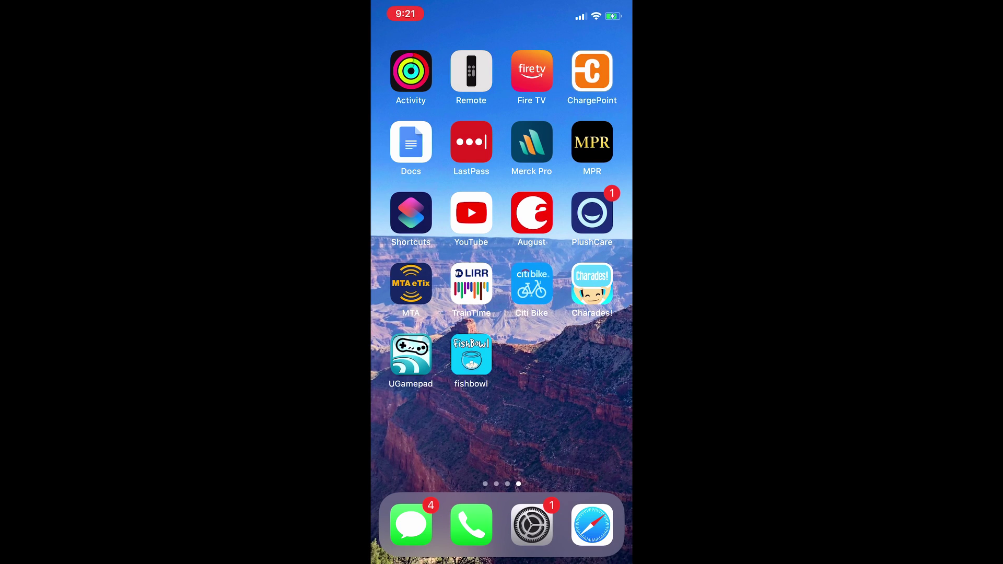
Step: In Settings > General > Device Management, trust the Apple Development developer
{"action": "left_click", "coordinate": [531, 524]}
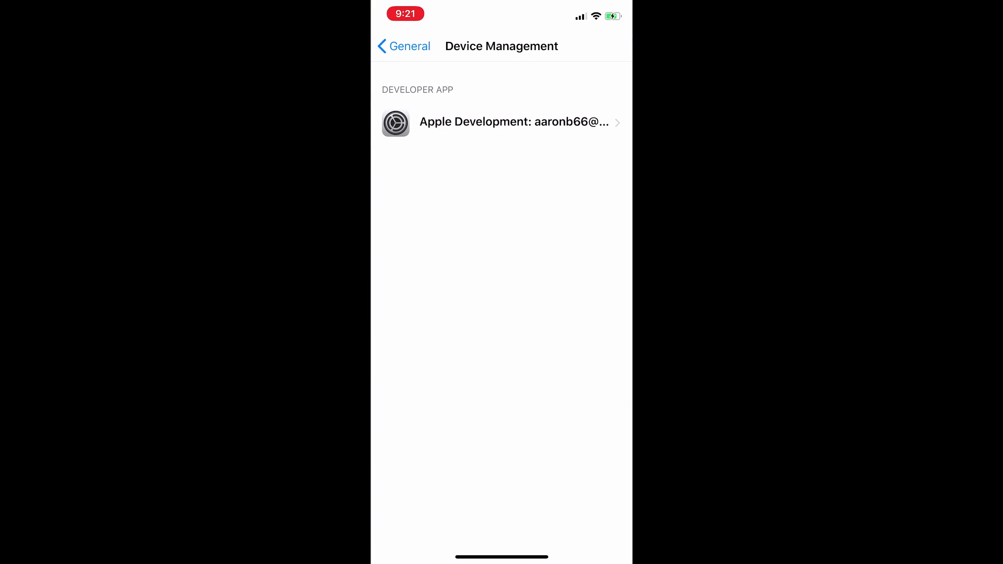
{"action": "left_click", "coordinate": [382, 46]}
{"action": "left_click", "coordinate": [382, 46]}
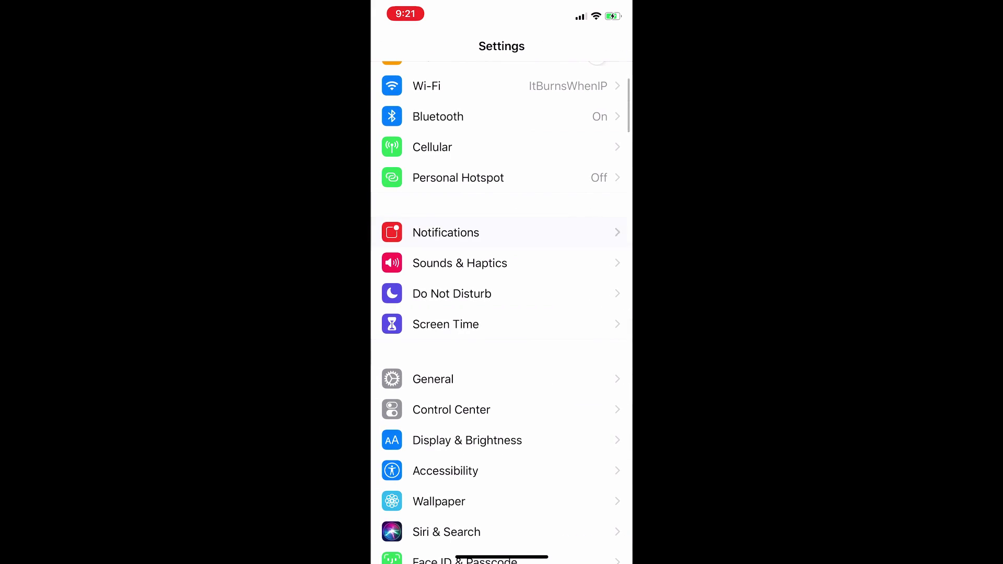
{"action": "scroll", "coordinate": [501, 313], "scroll_direction": "up", "scroll_amount": 5}
{"action": "scroll", "coordinate": [501, 313], "scroll_direction": "down", "scroll_amount": 5}
{"action": "left_click", "coordinate": [449, 365]}
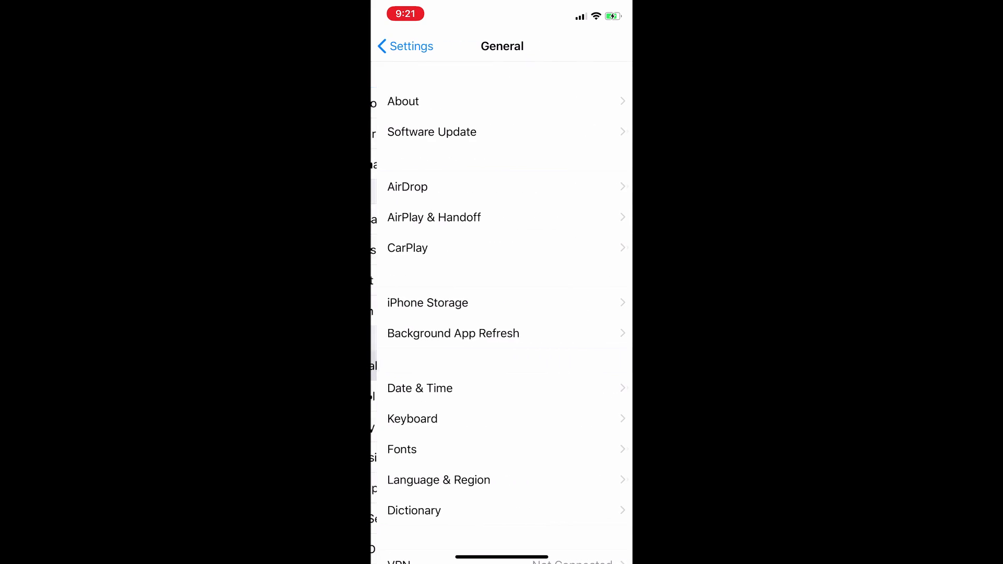
{"action": "scroll", "coordinate": [501, 313], "scroll_direction": "down", "scroll_amount": 5}
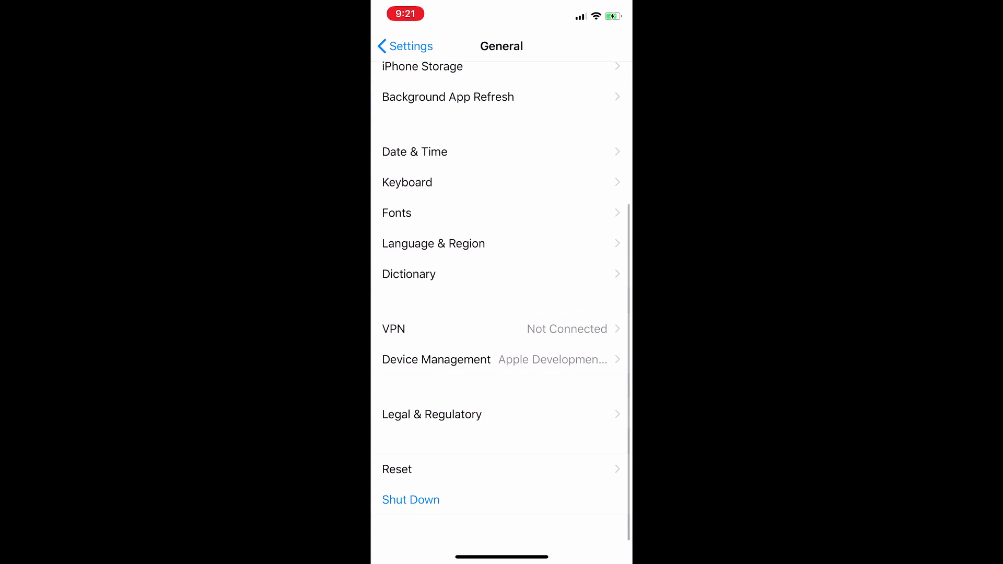
{"action": "left_click", "coordinate": [436, 359]}
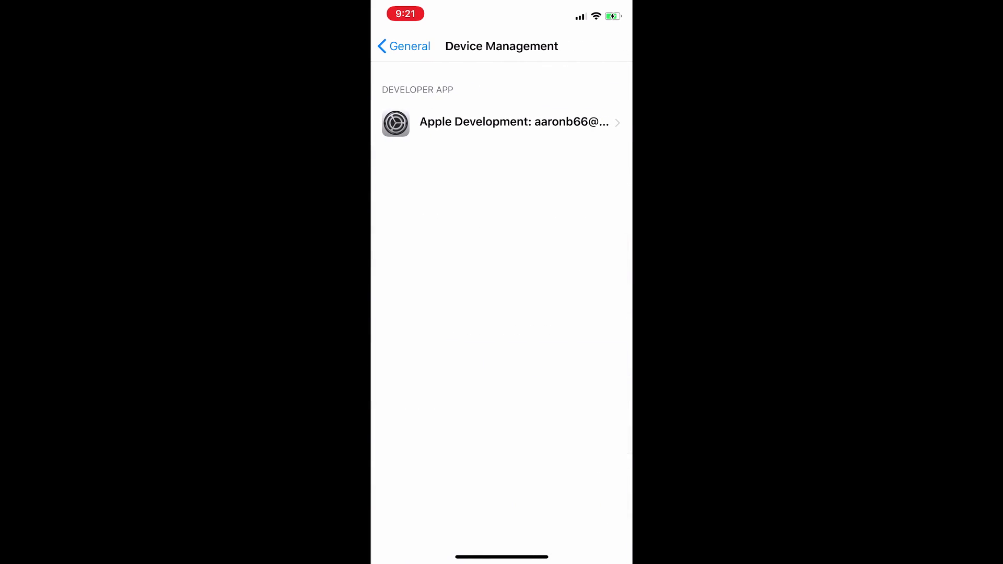
{"action": "left_click", "coordinate": [514, 122]}
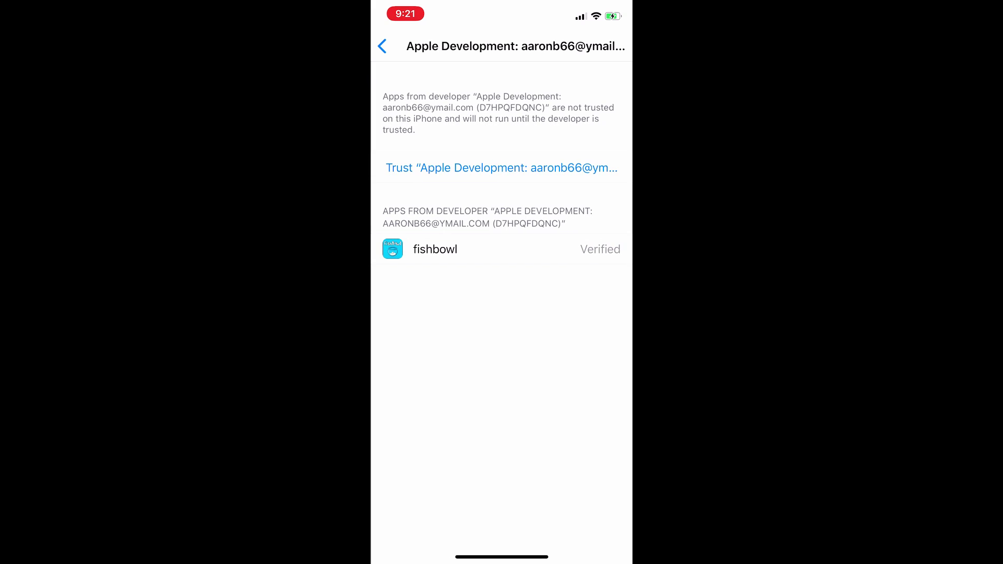
{"action": "left_click", "coordinate": [501, 167]}
{"action": "left_click", "coordinate": [546, 347]}
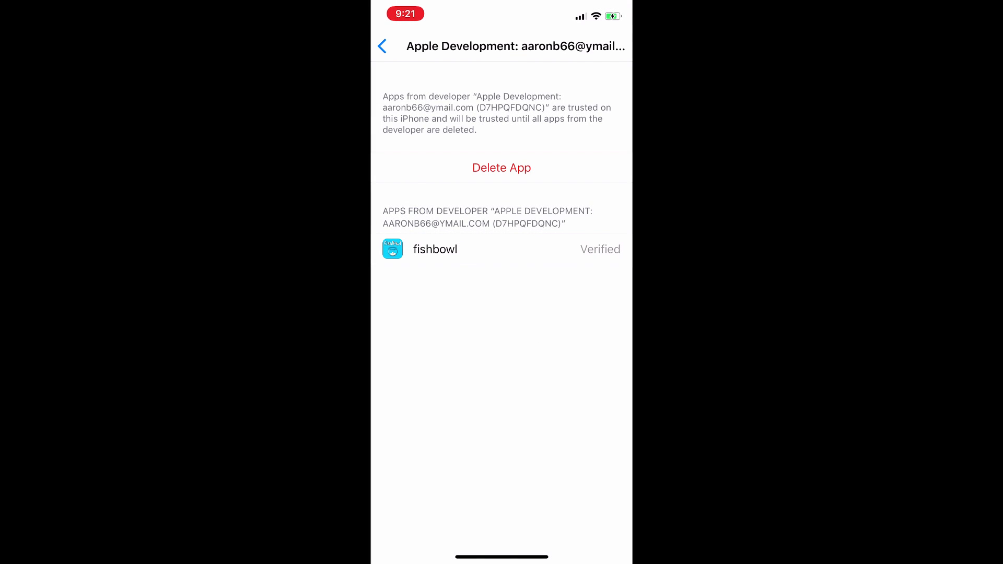
Step: Open fishbowl and enter player name 'subscribe' with words 'hdkwn' and 'jensjf'
{"action": "left_click_drag", "start_coordinate": [501, 557], "coordinate": [501, 339]}
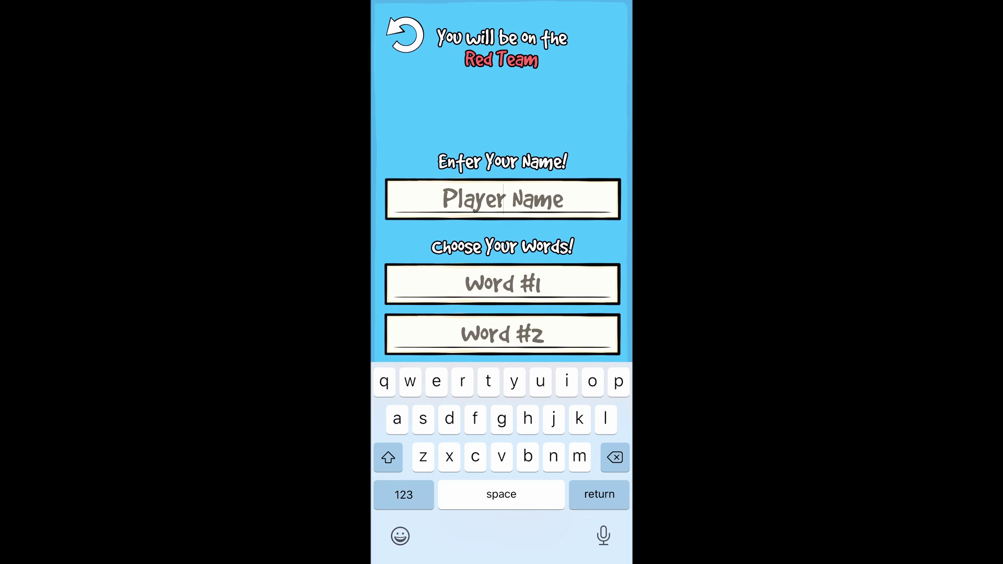
{"action": "type", "text": "sub"}
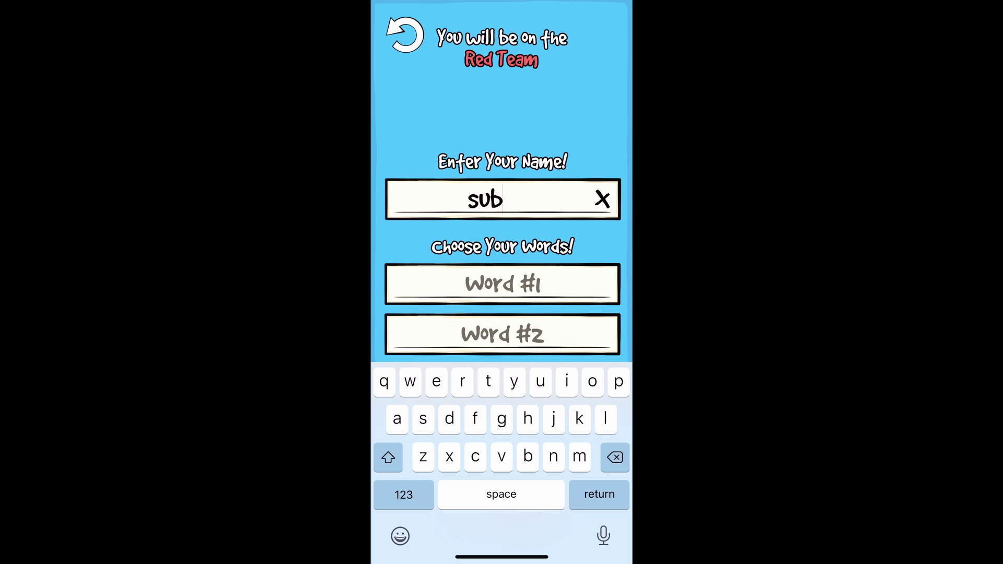
{"action": "type", "text": "scribe"}
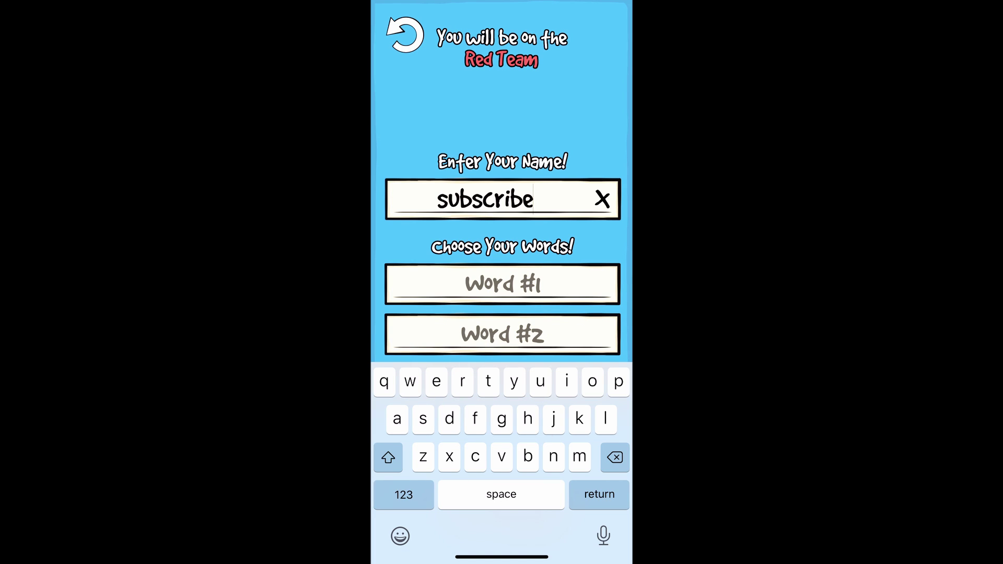
{"action": "left_click", "coordinate": [502, 283]}
{"action": "type", "text": "hdkwn"}
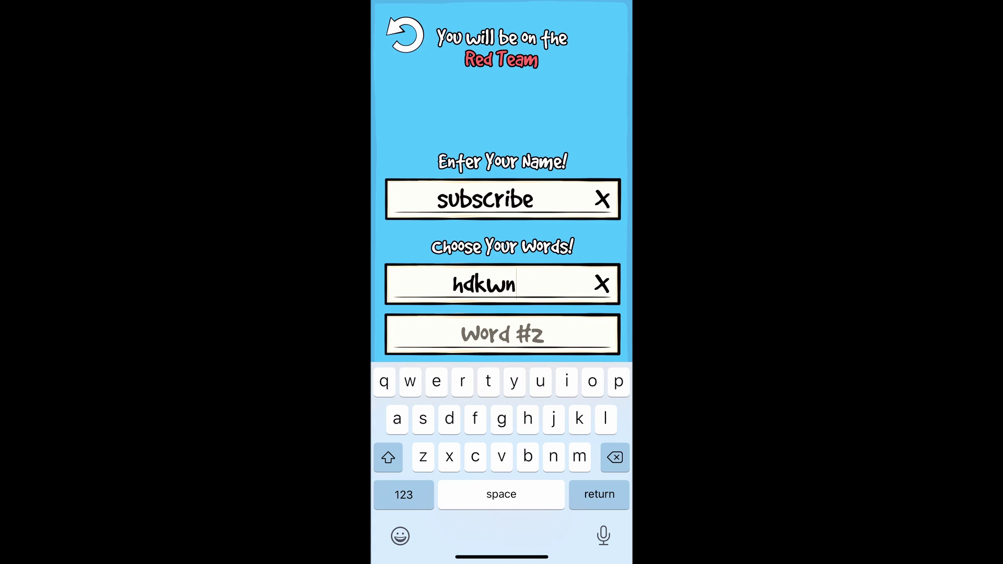
{"action": "left_click", "coordinate": [502, 335]}
{"action": "type", "text": "jensjf"}
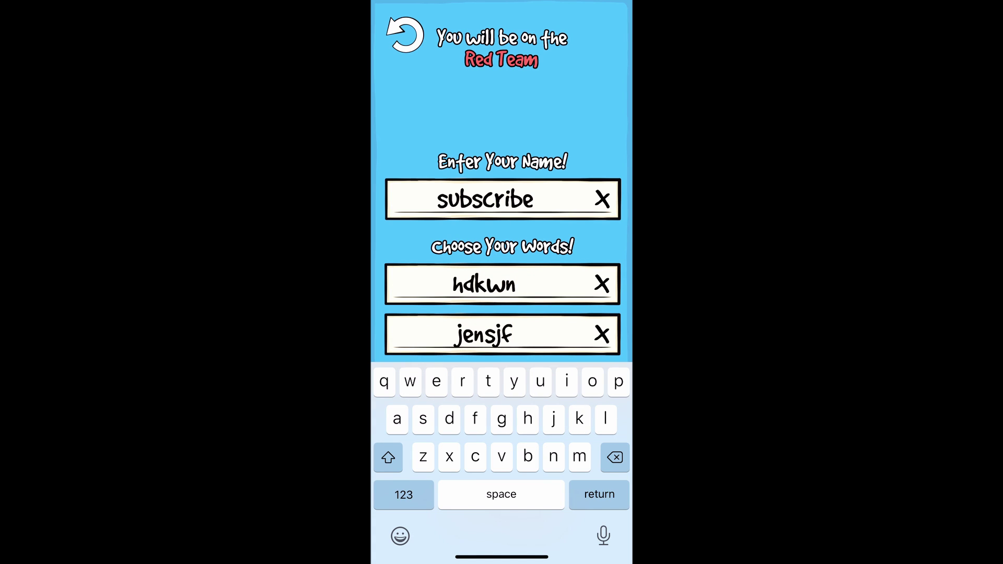
Step: Enter the third word 'jdbe', add the player, and return to the team screen
{"action": "key", "text": "Return"}
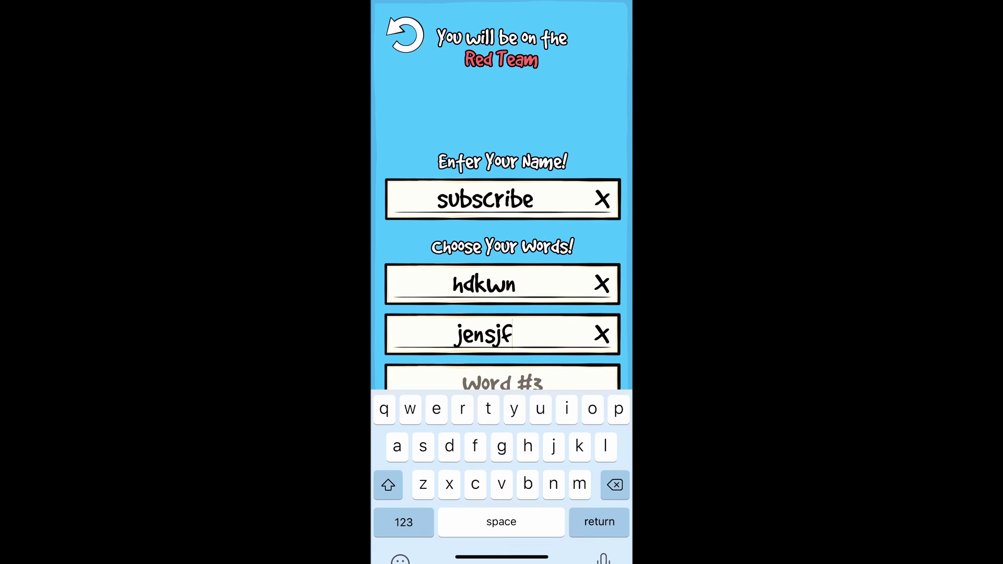
{"action": "left_click", "coordinate": [501, 381]}
{"action": "type", "text": "jdbe"}
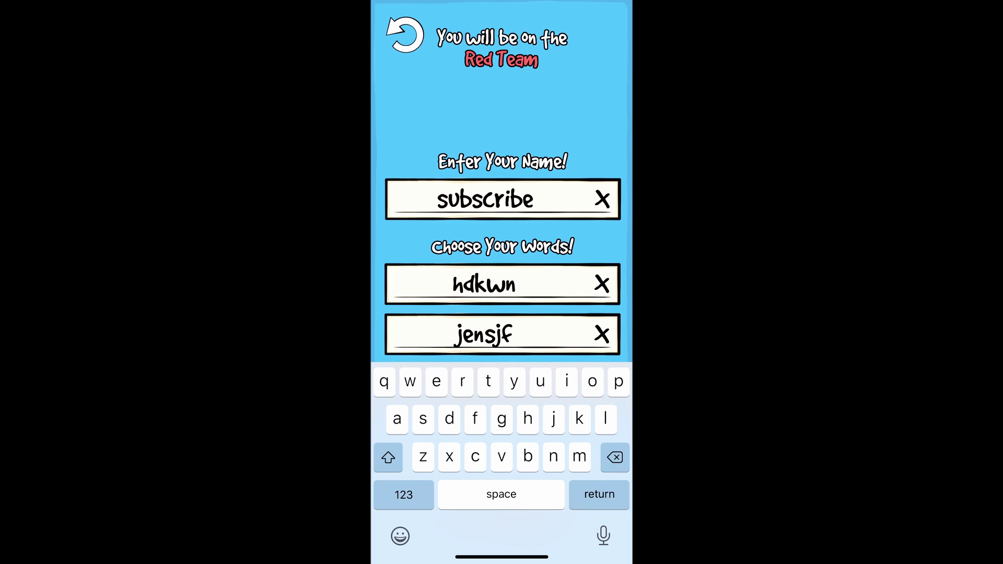
{"action": "key", "text": "Return"}
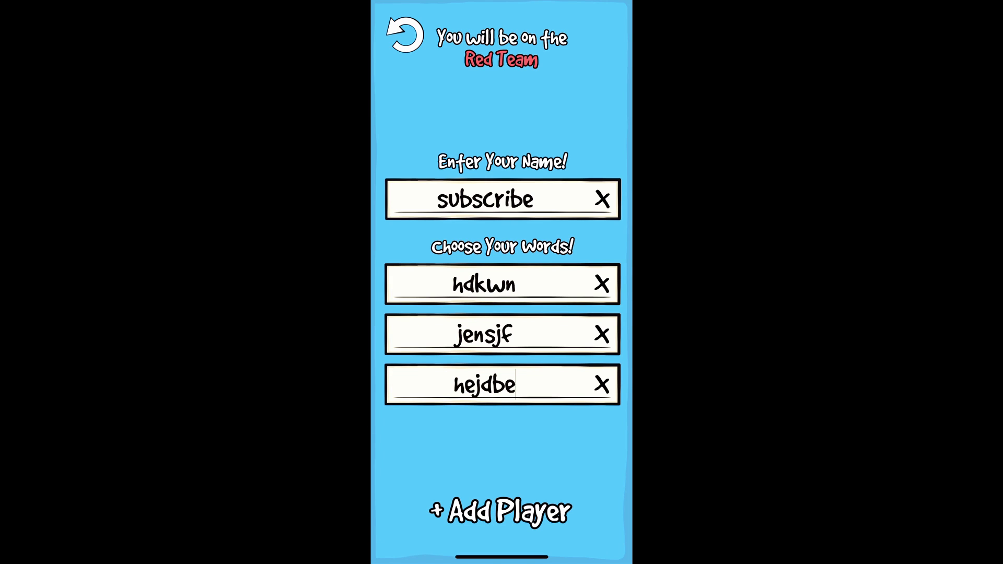
{"action": "left_click", "coordinate": [500, 510]}
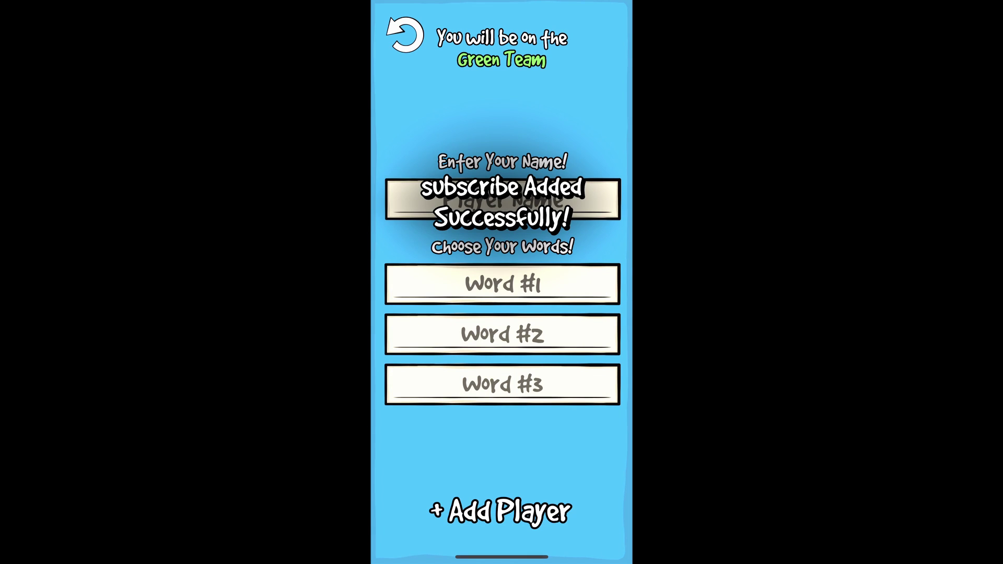
{"action": "left_click", "coordinate": [405, 35]}
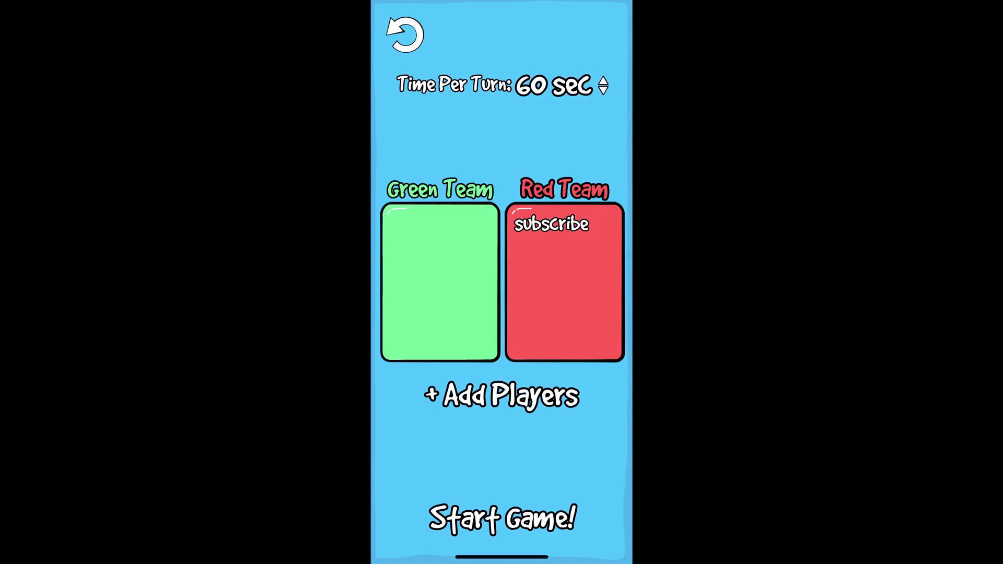